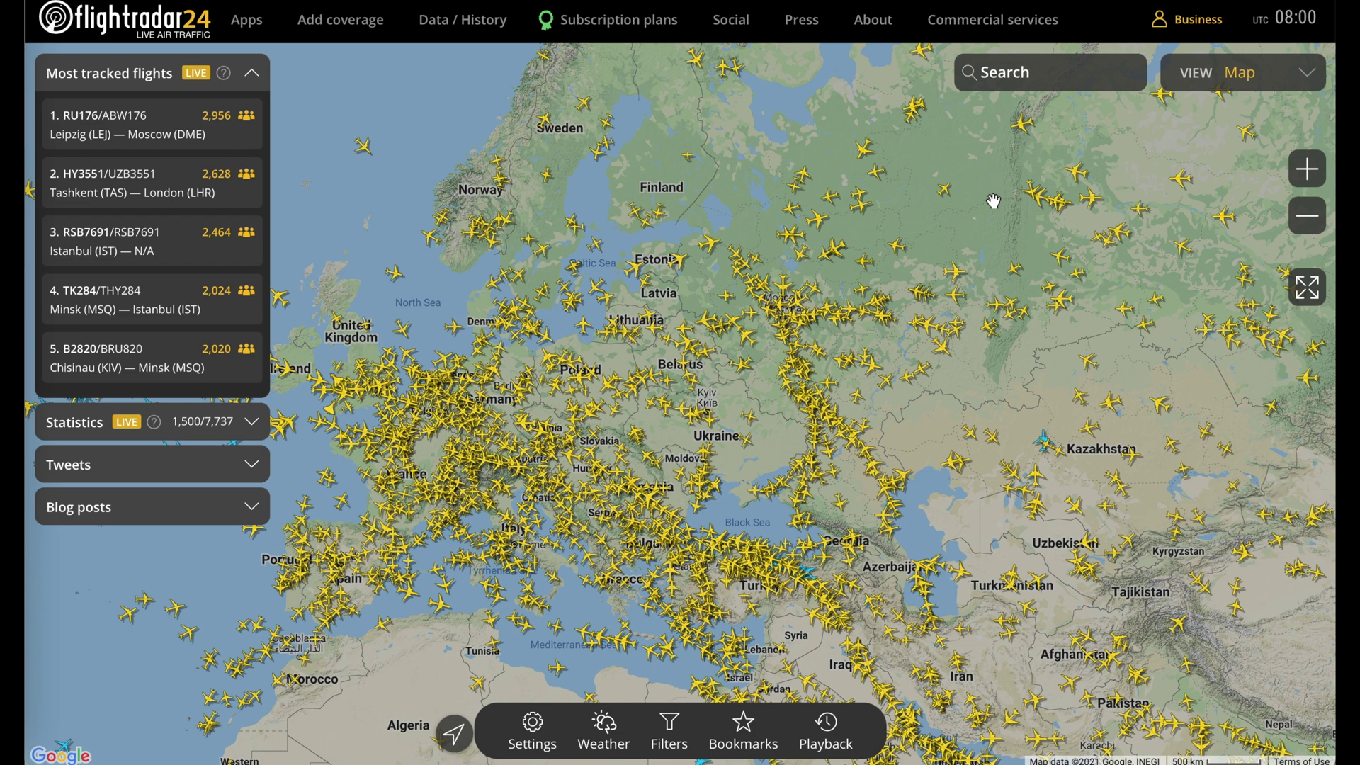
Switch the map style to Roadmap and zoom in over Ukraine.
left_click(533, 733)
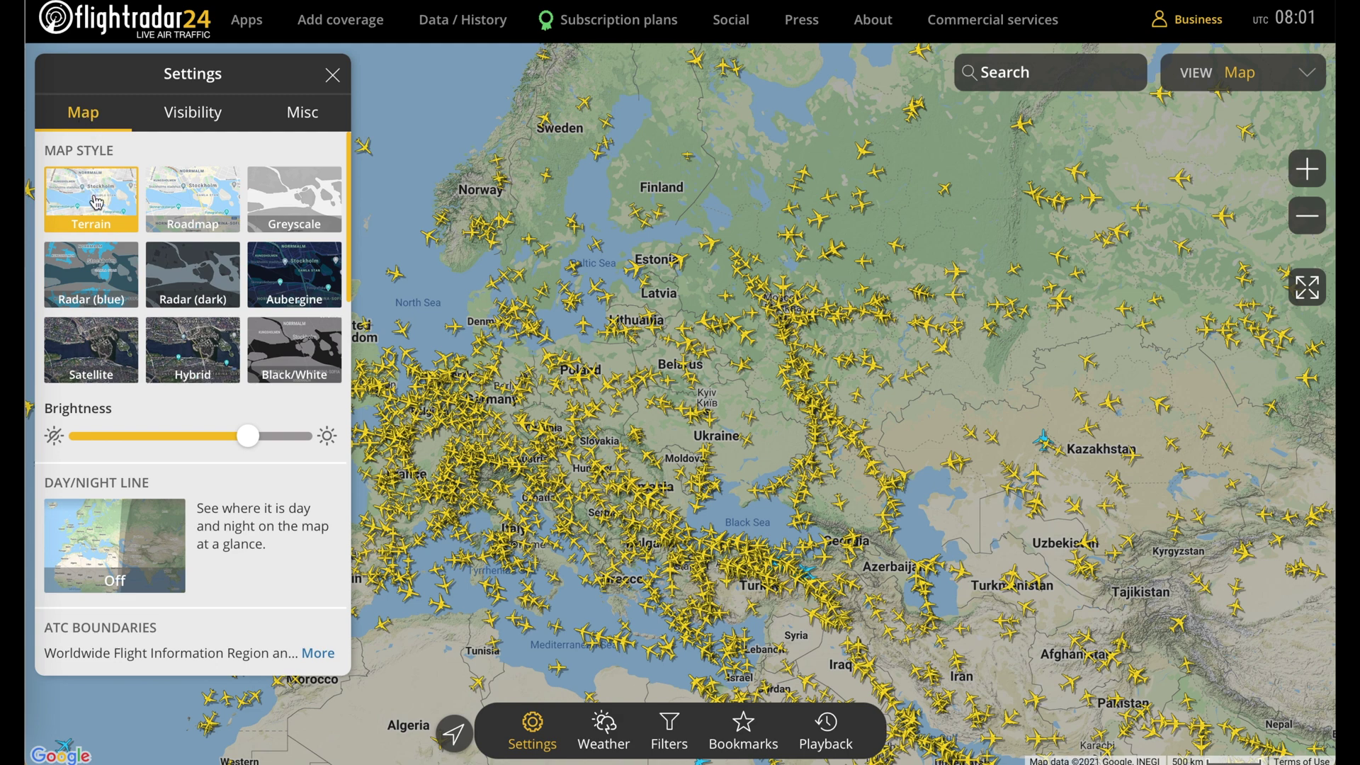
left_click(173, 205)
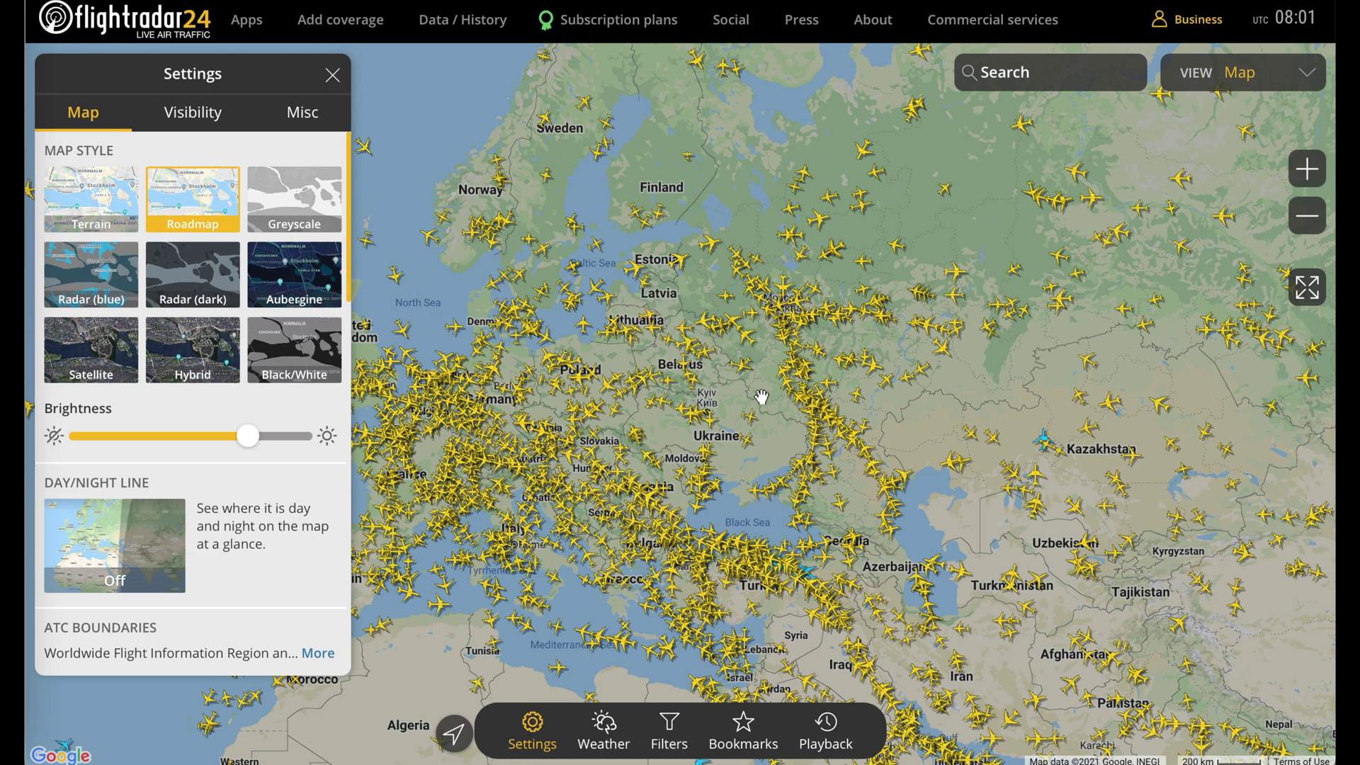
scroll(761, 396, "up", 1)
double_click(700, 400)
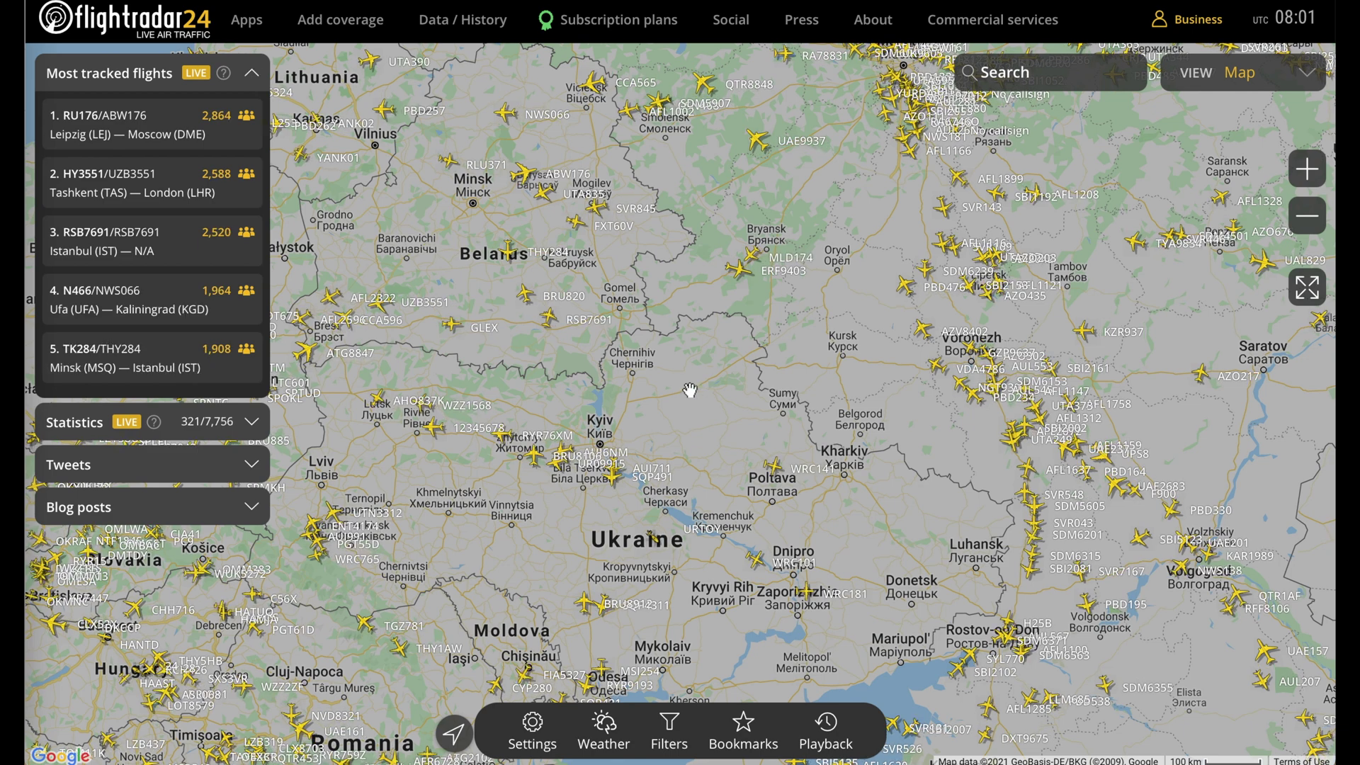
Try Satellite and Hybrid, choose Black/White, raise the brightness, and turn on the day/night line.
left_click(533, 737)
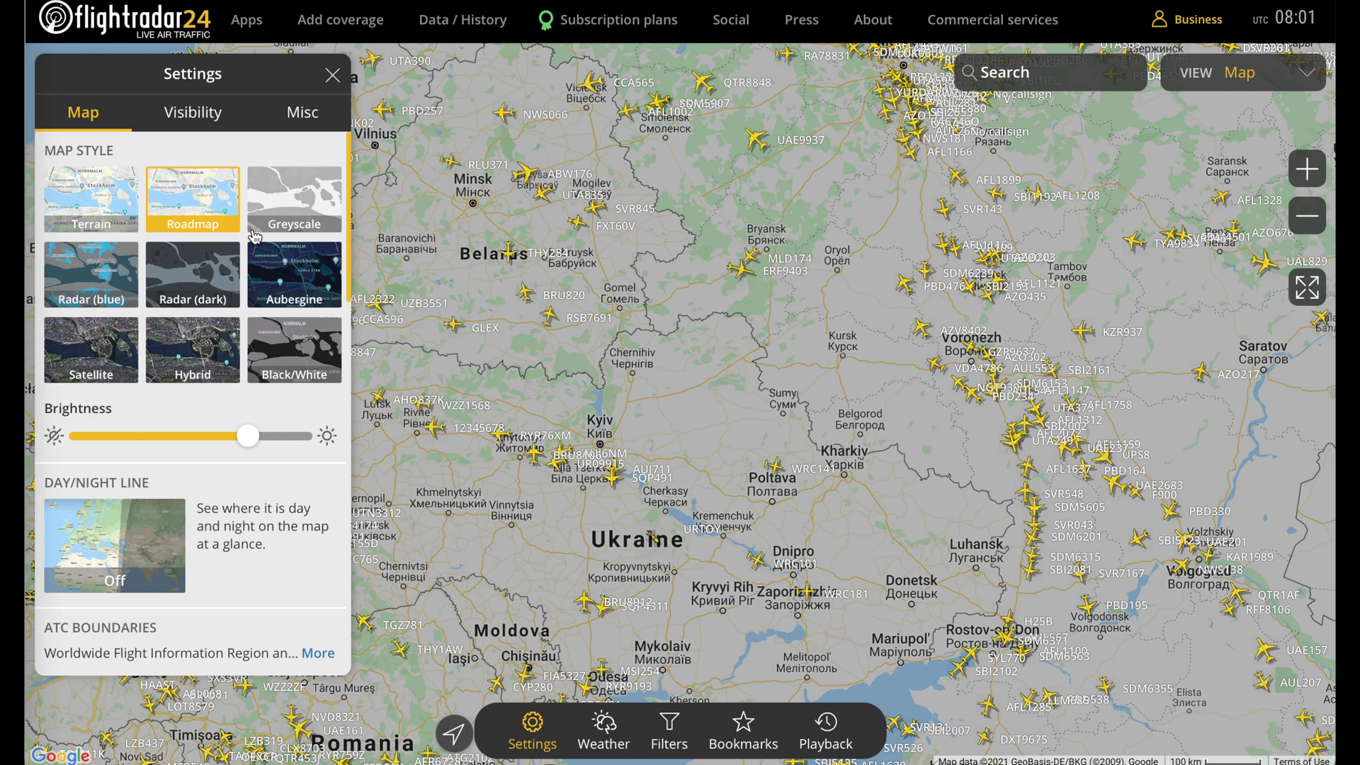
left_click(110, 346)
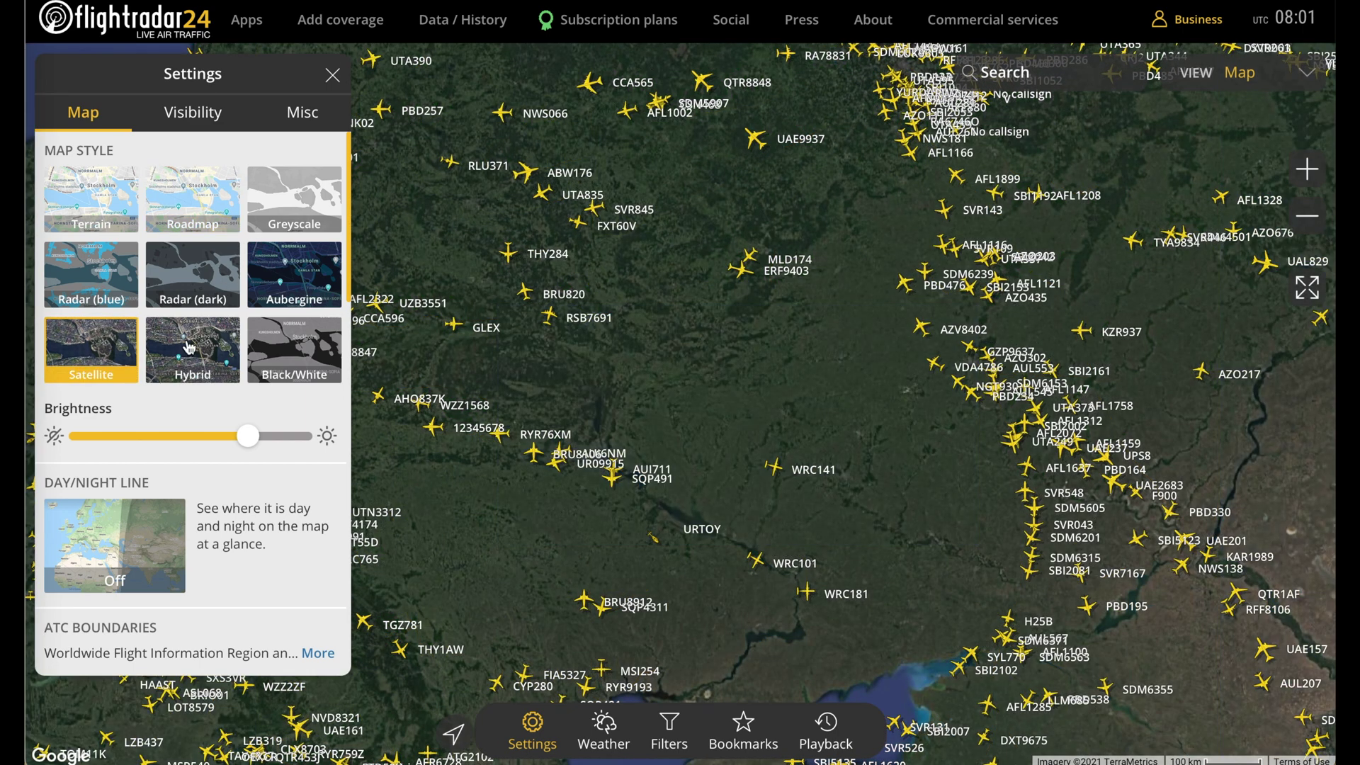
left_click(189, 347)
left_click(296, 358)
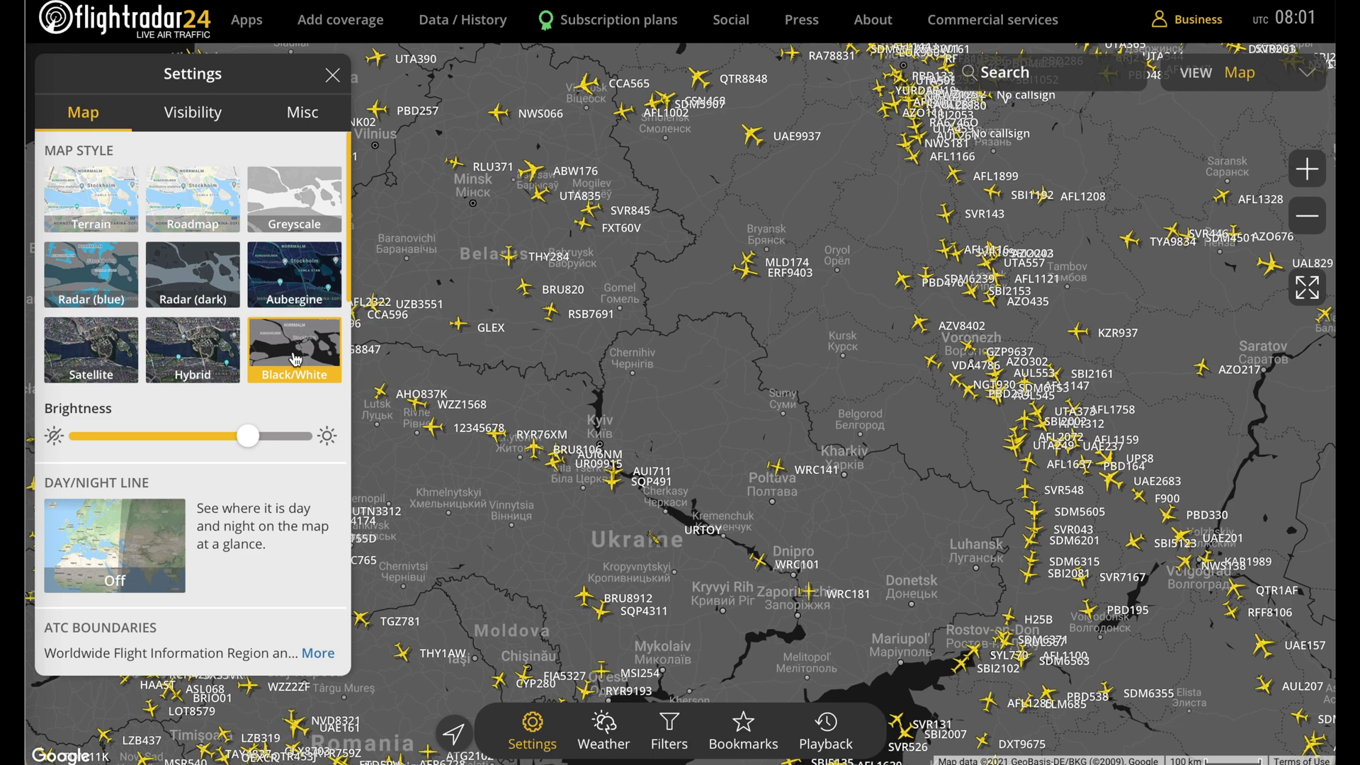
left_click_drag(247, 436, 285, 435)
scroll(100, 501, "down", 1)
left_click(99, 502)
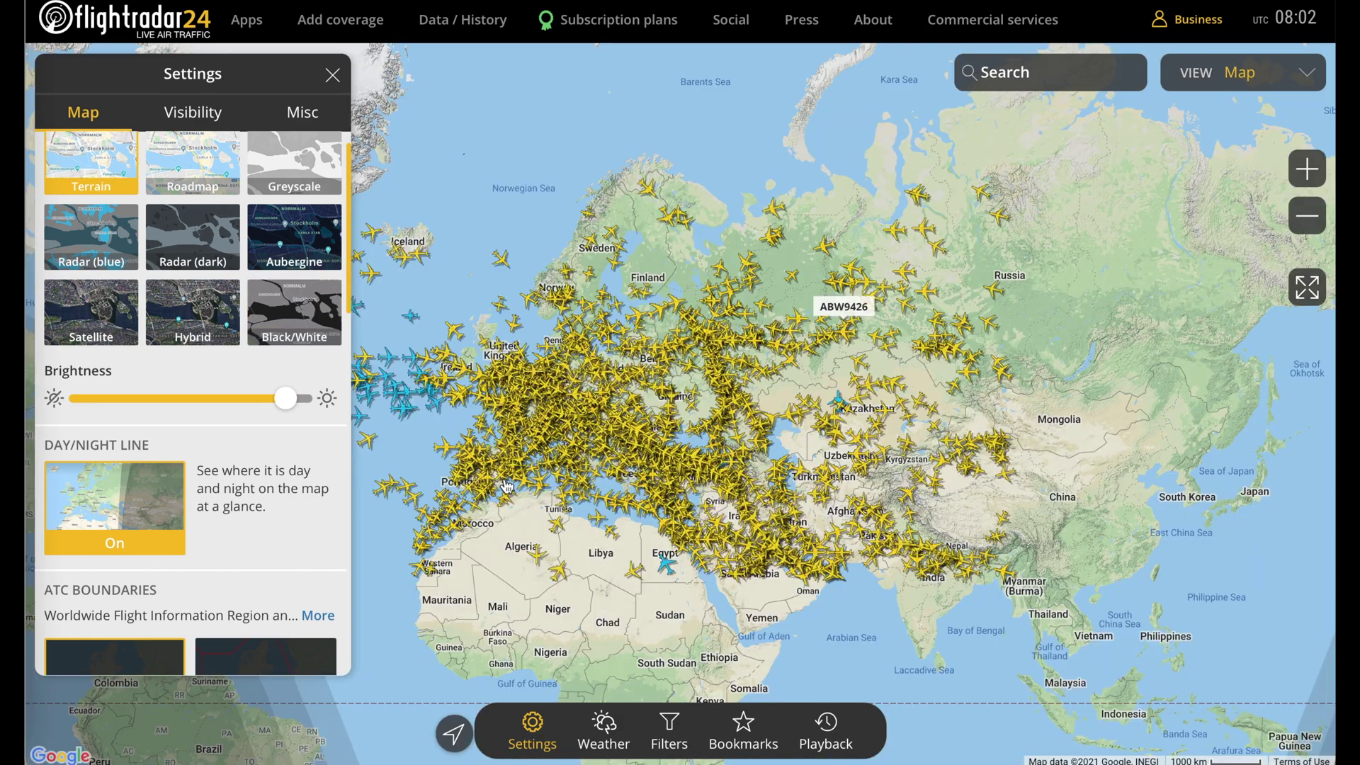
Pan toward the Atlantic and turn the day/night shading off.
left_click_drag(666, 461, 959, 464)
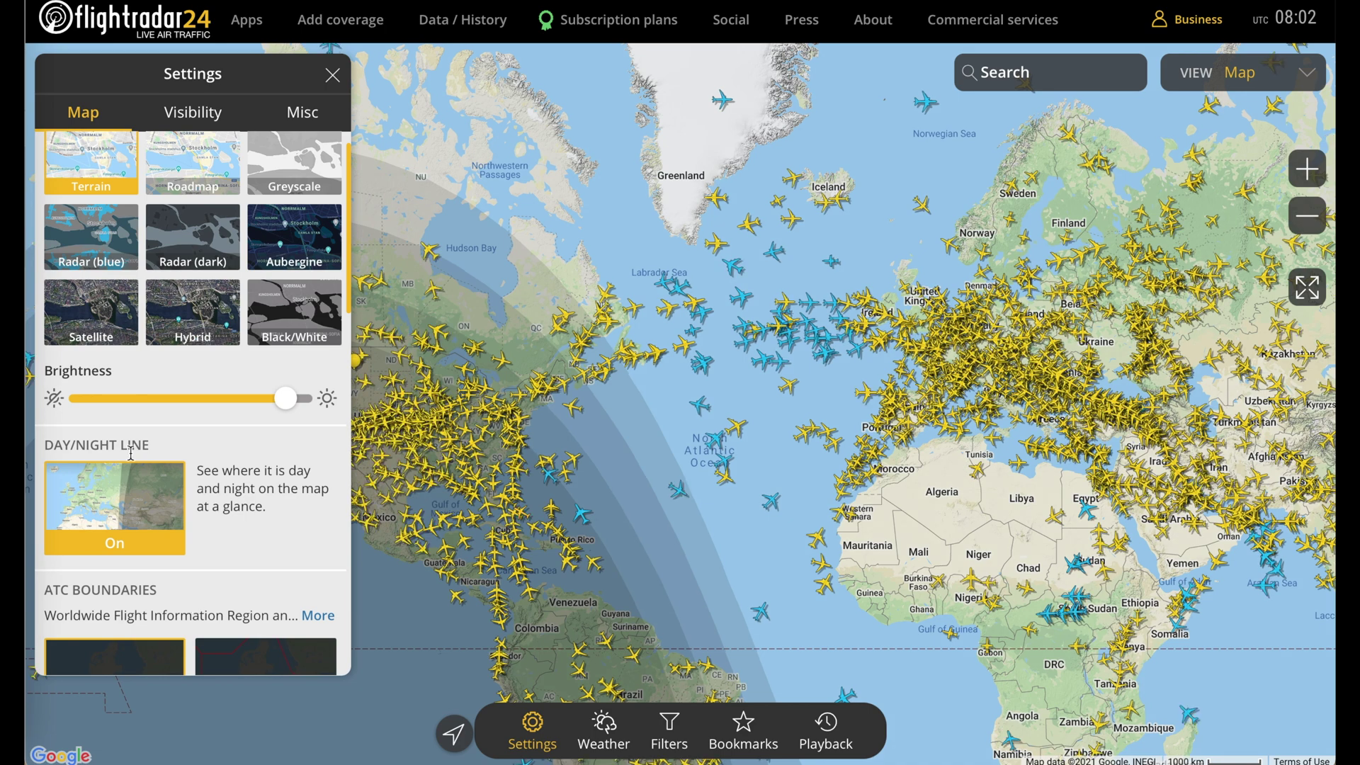
left_click(129, 496)
scroll(130, 496, "down", 3)
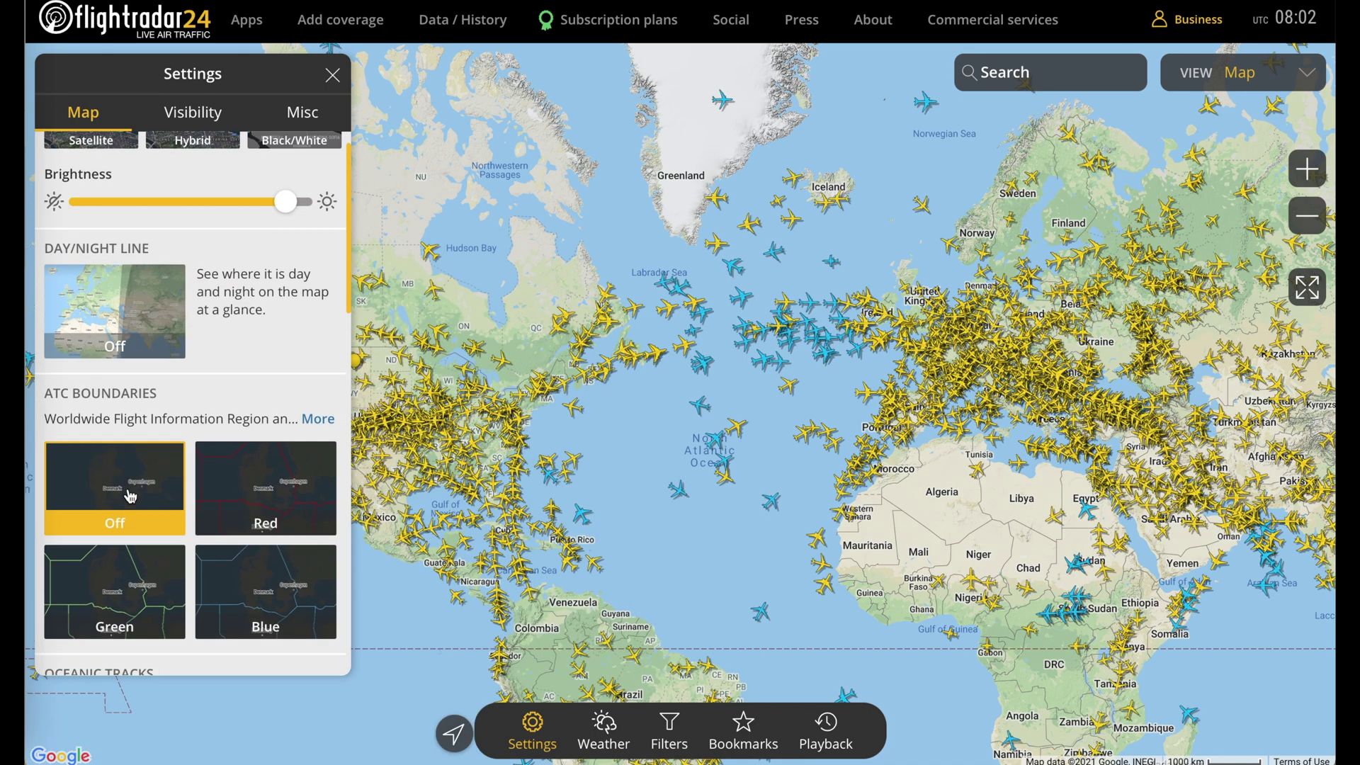
scroll(207, 361, "down", 2)
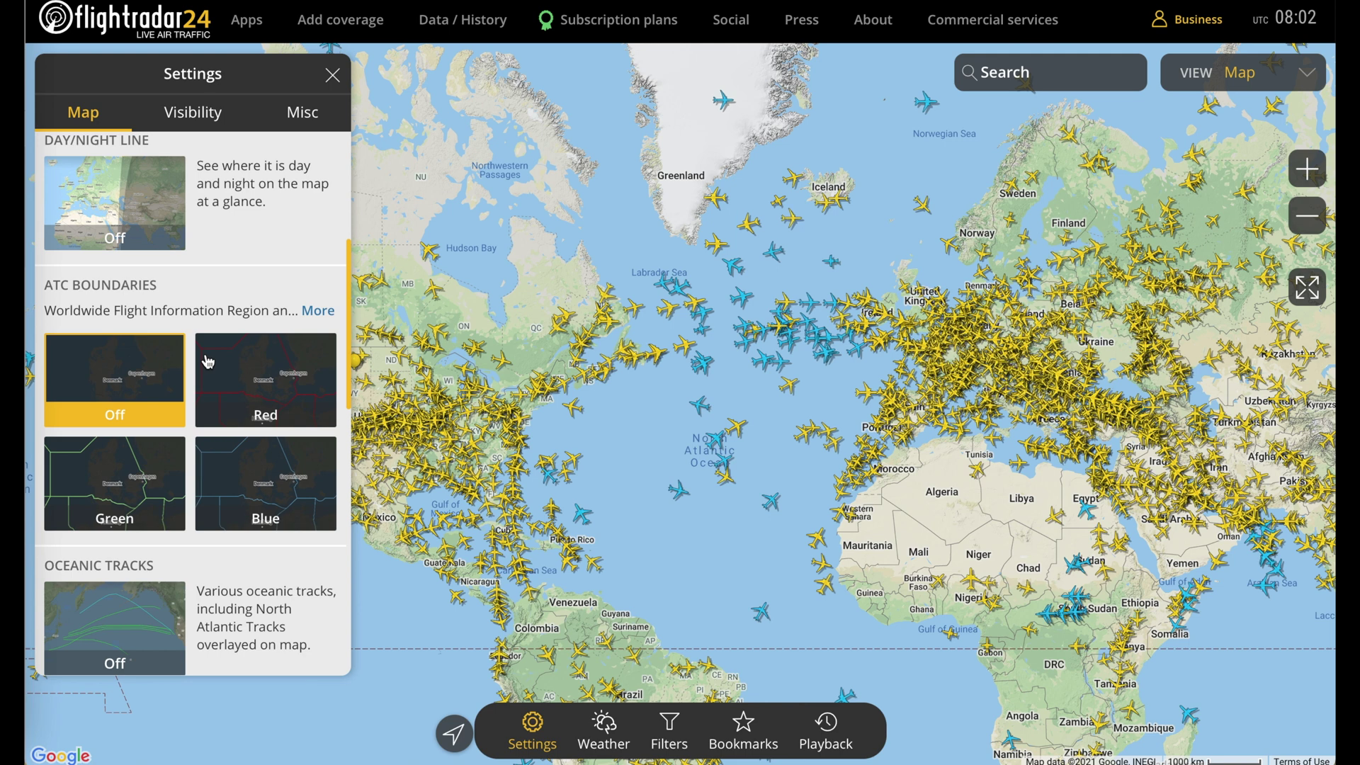
Show ATC boundaries in red over Europe, then set them back to Off.
left_click(207, 362)
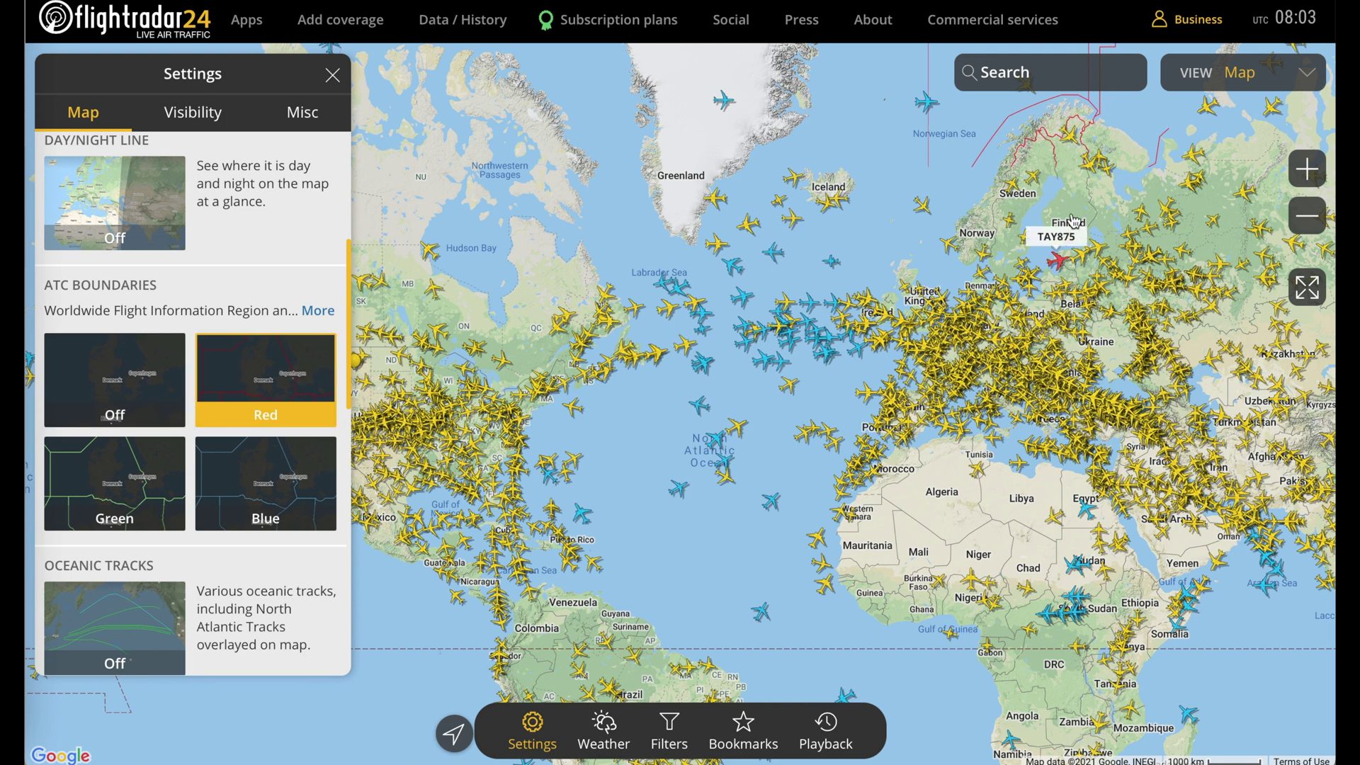
left_click_drag(1065, 213, 861, 278)
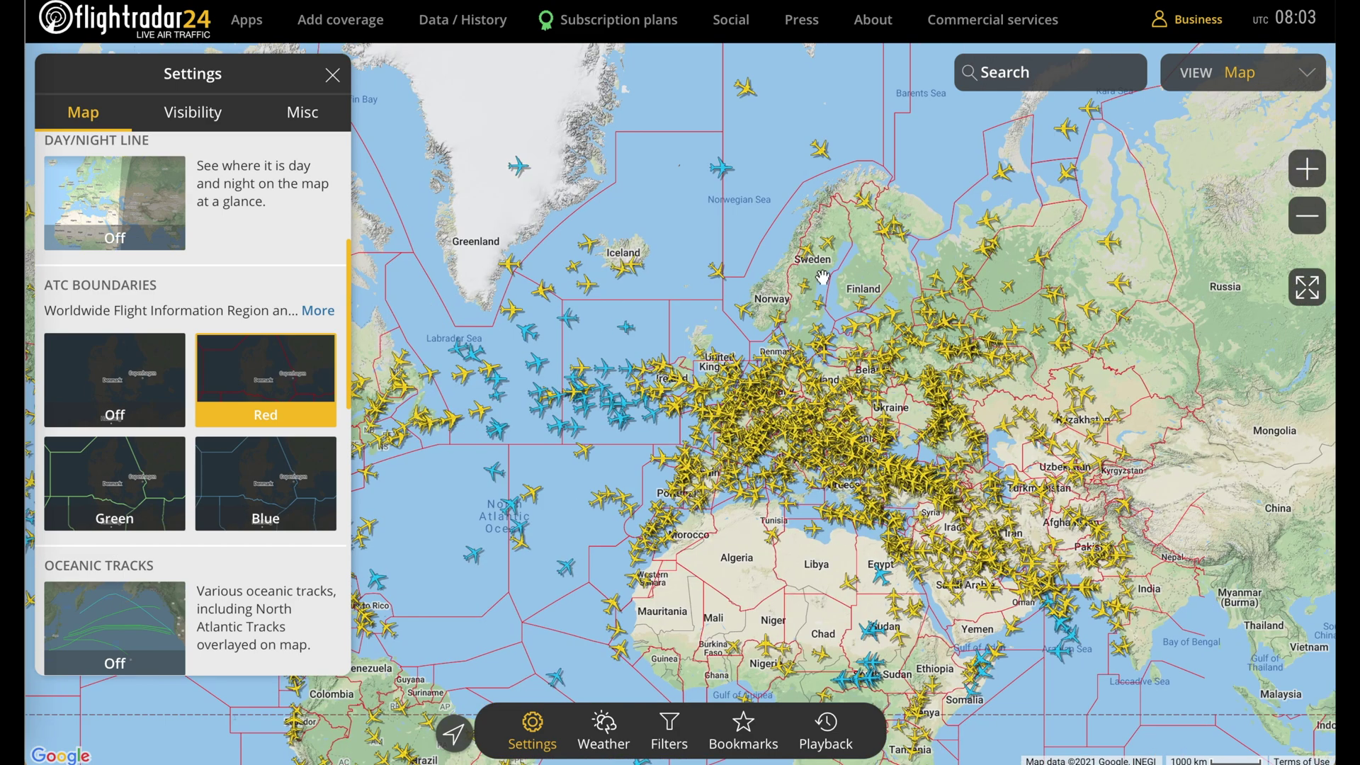
scroll(832, 278, "up", 1)
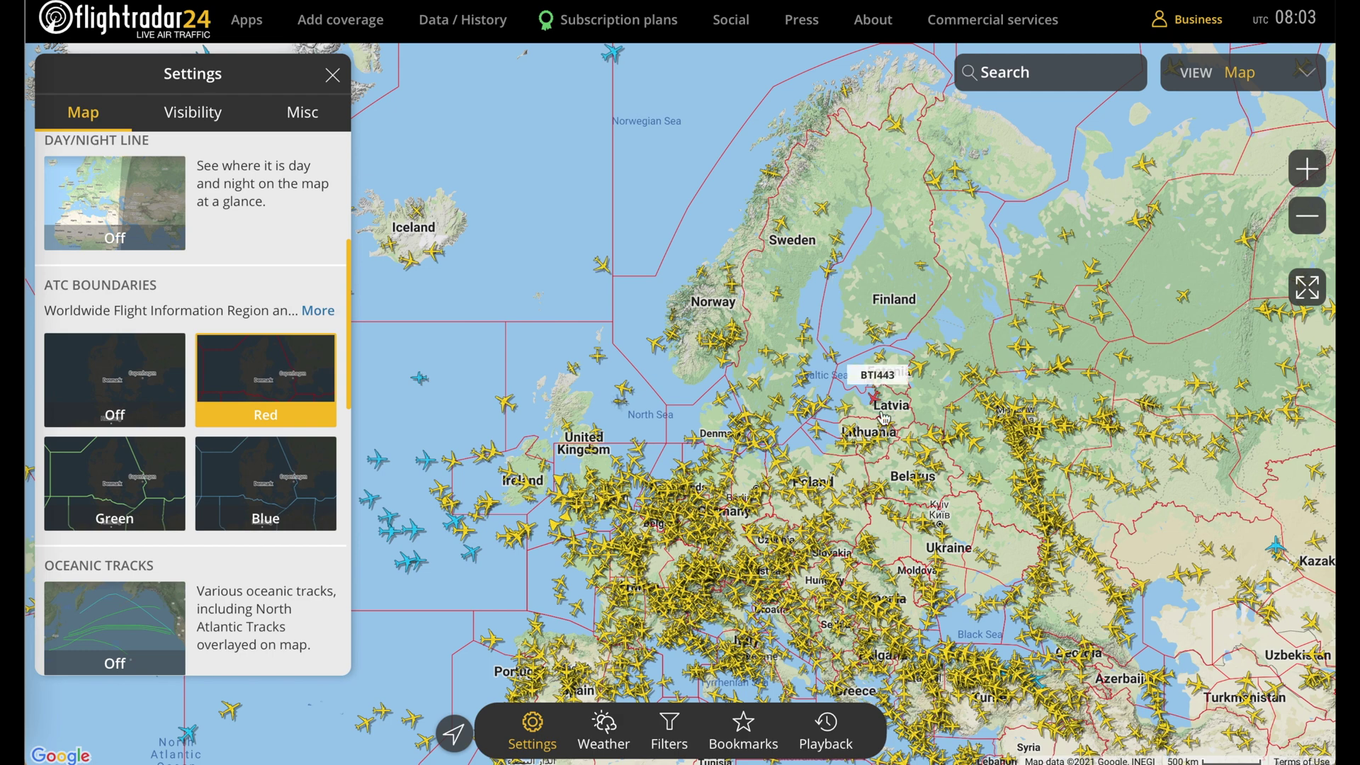
left_click(143, 395)
scroll(145, 399, "down", 1)
scroll(145, 400, "down", 1)
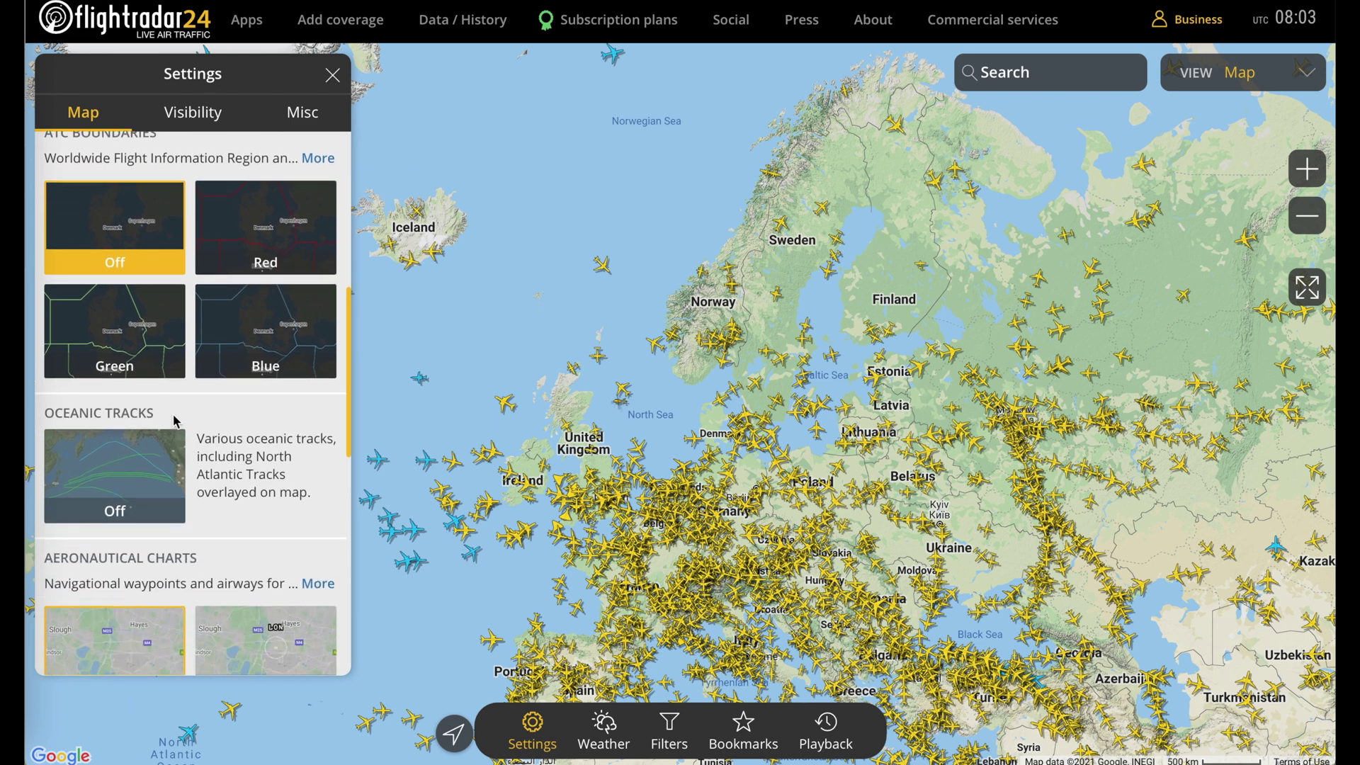
Show the North Atlantic oceanic tracks, zoom out to view them, then turn them Off.
left_click(132, 469)
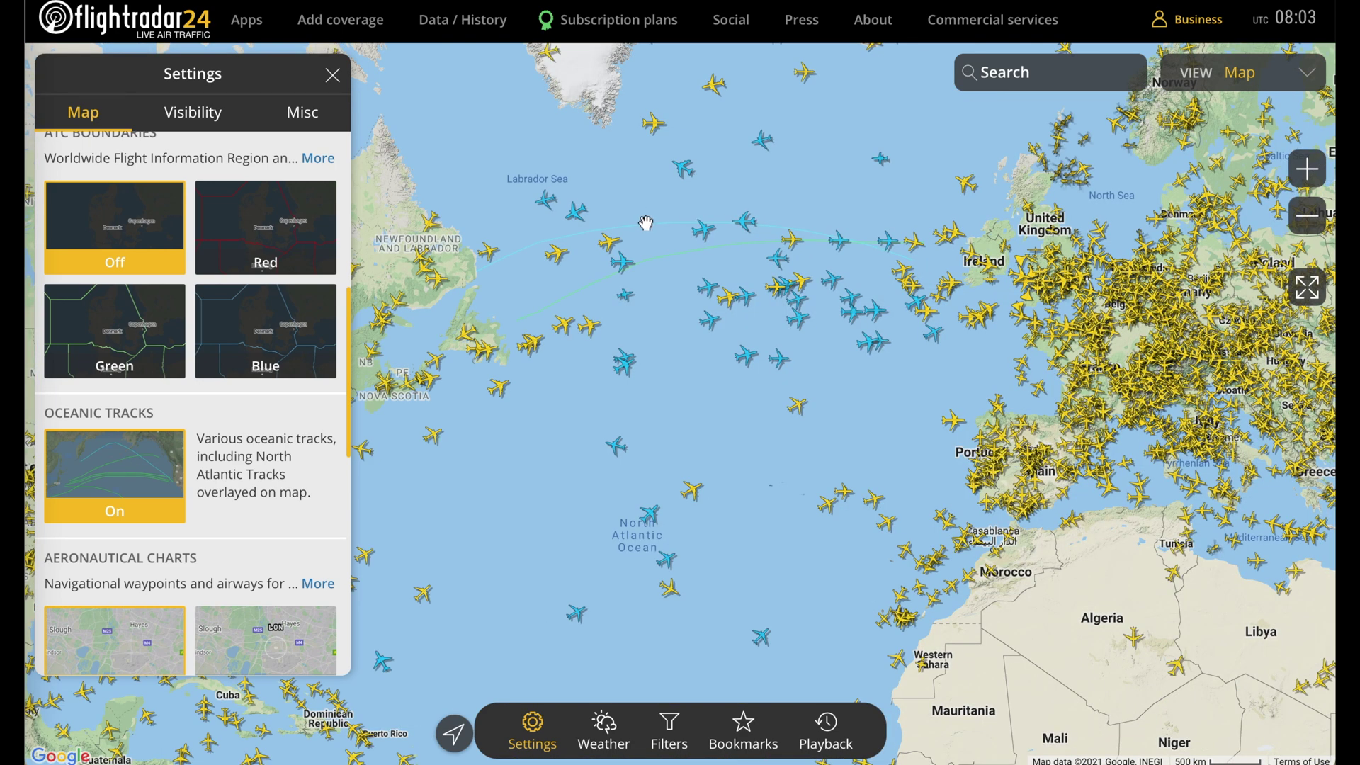
scroll(648, 240, "up", 1)
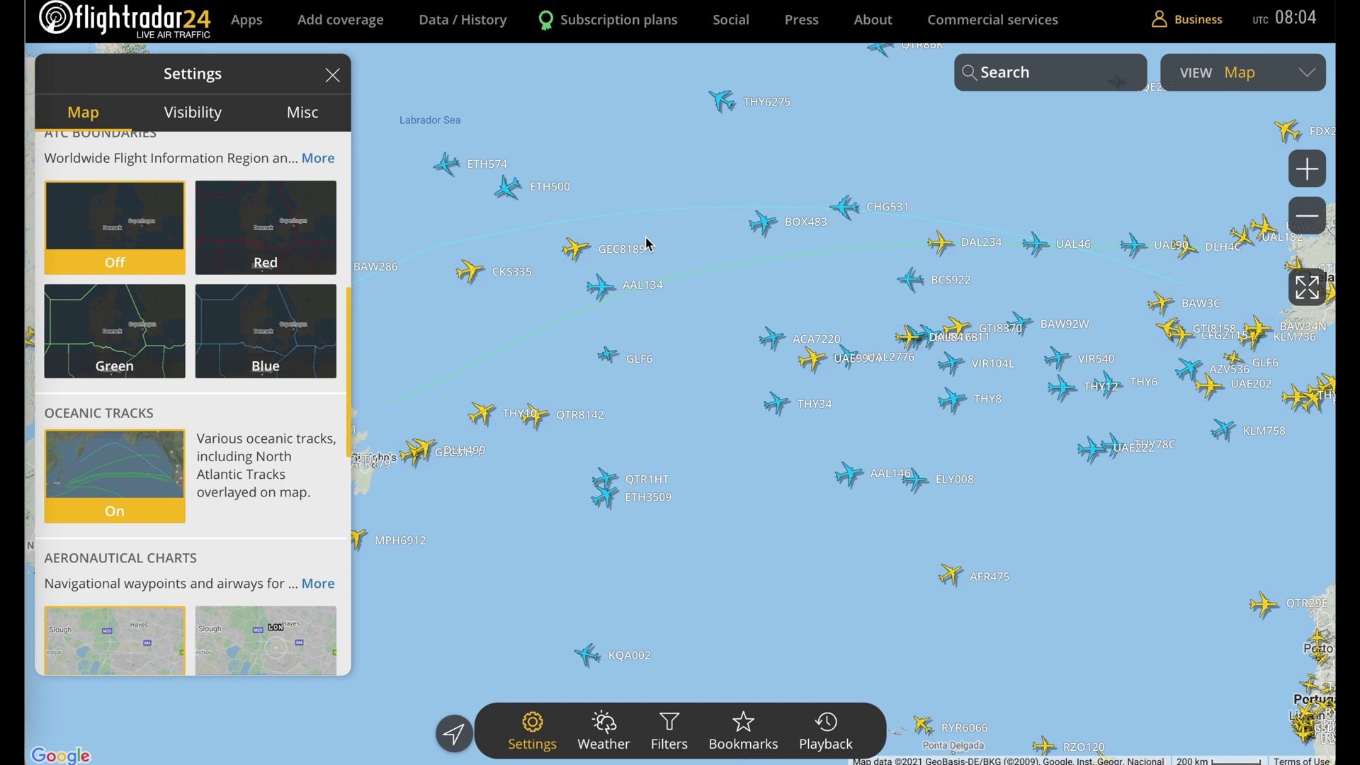
left_click(1310, 218)
left_click(1308, 217)
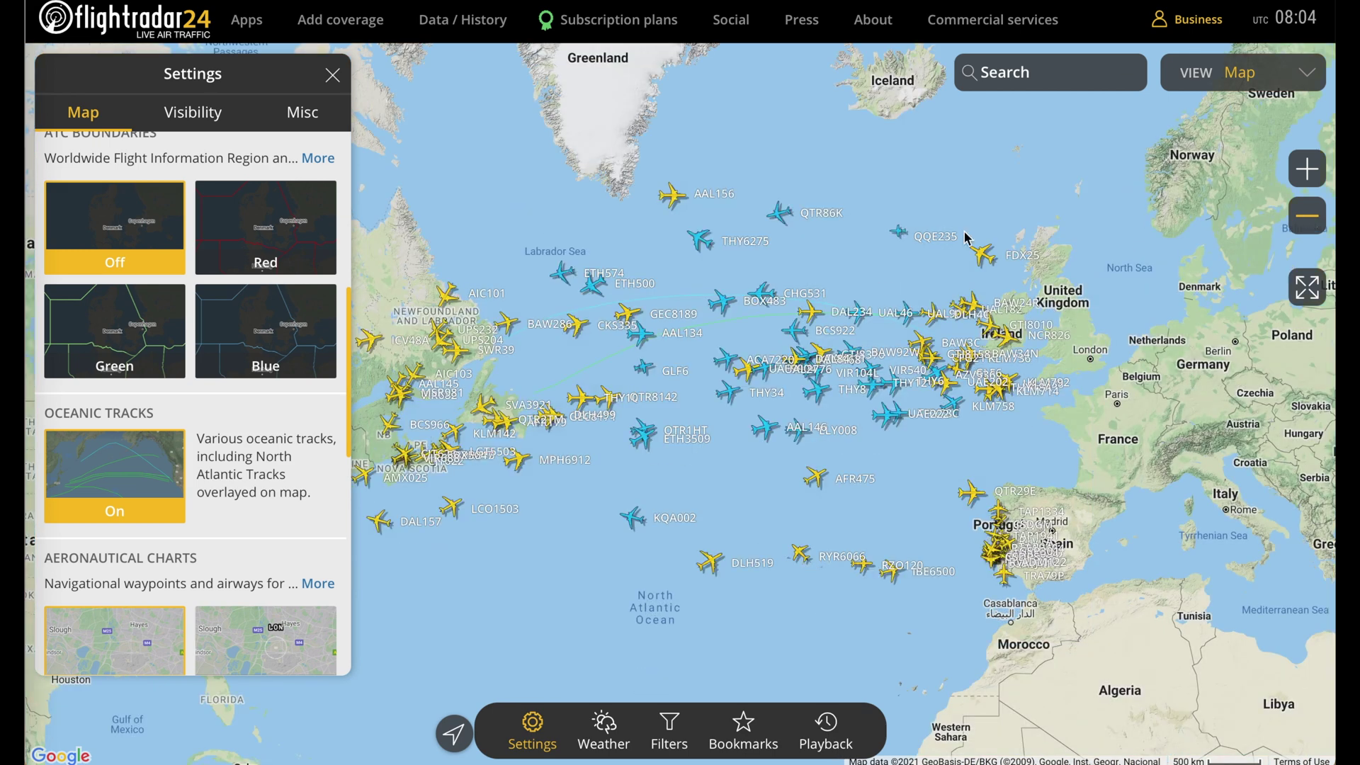
left_click(135, 465)
scroll(135, 465, "down", 3)
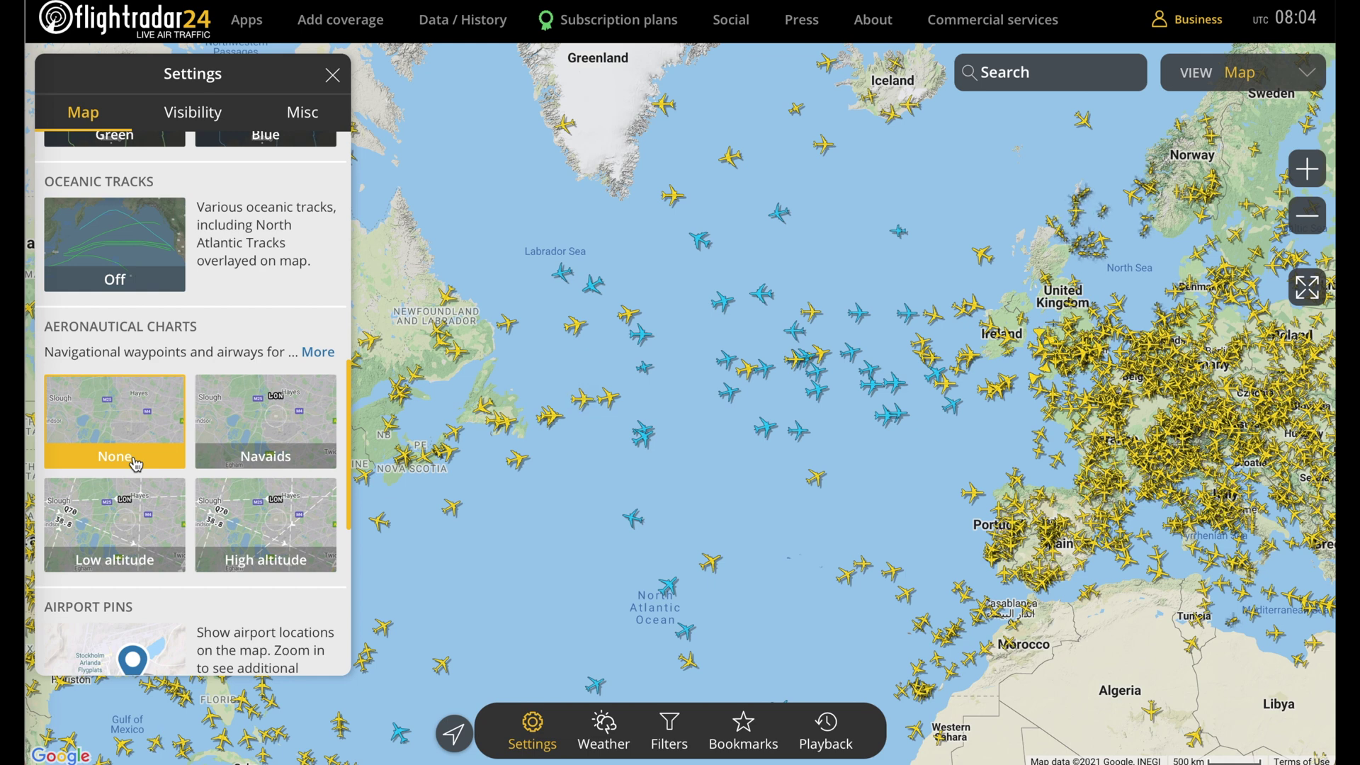
Show the High altitude aeronautical chart and zoom into the Celtic Sea airways.
left_click(250, 514)
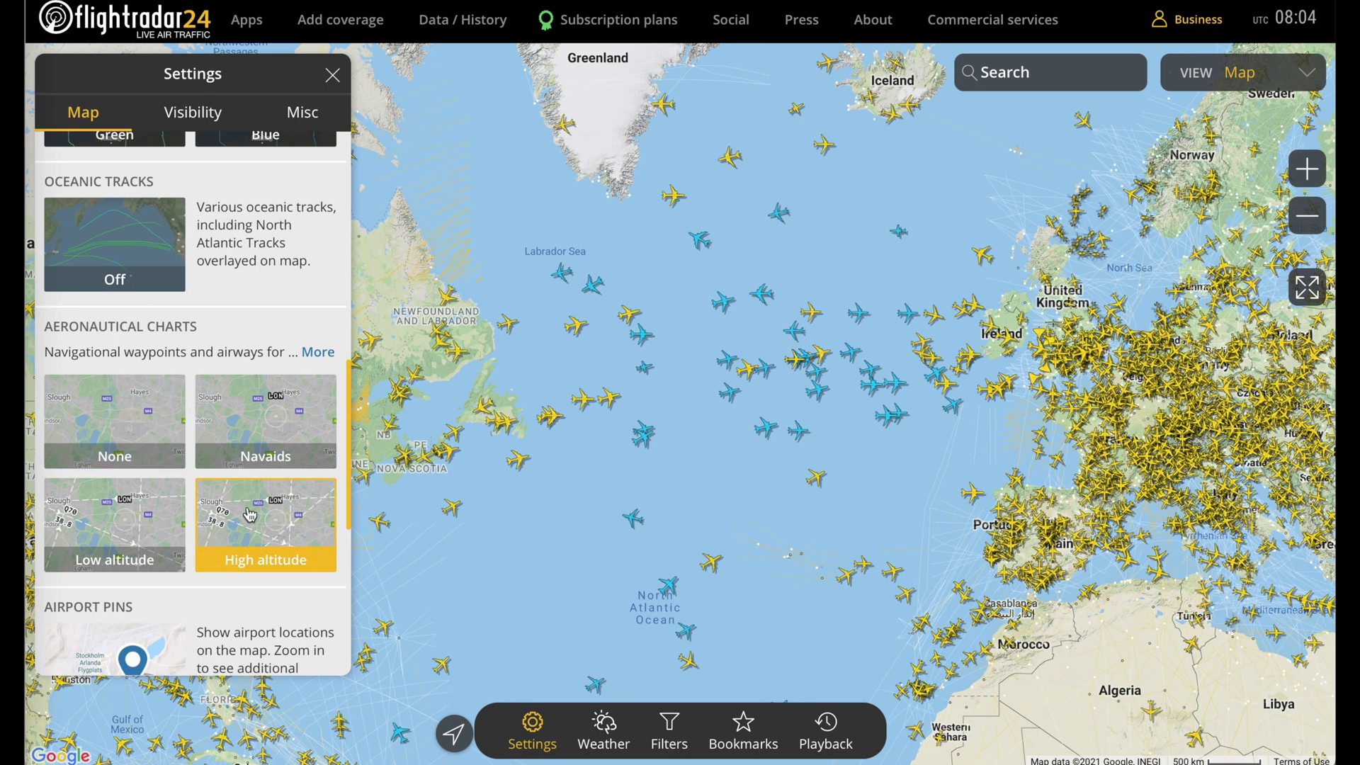
scroll(973, 465, "up", 1)
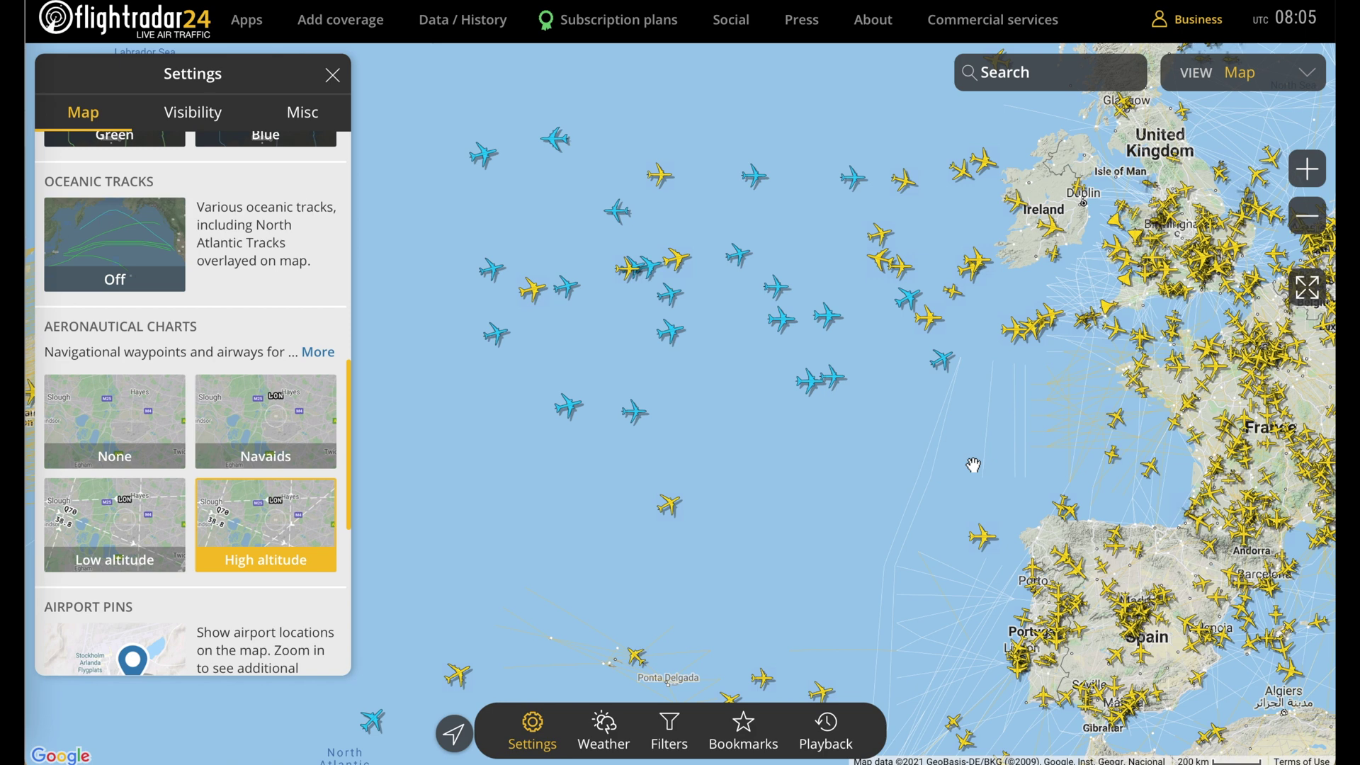
scroll(1076, 437, "up", 3)
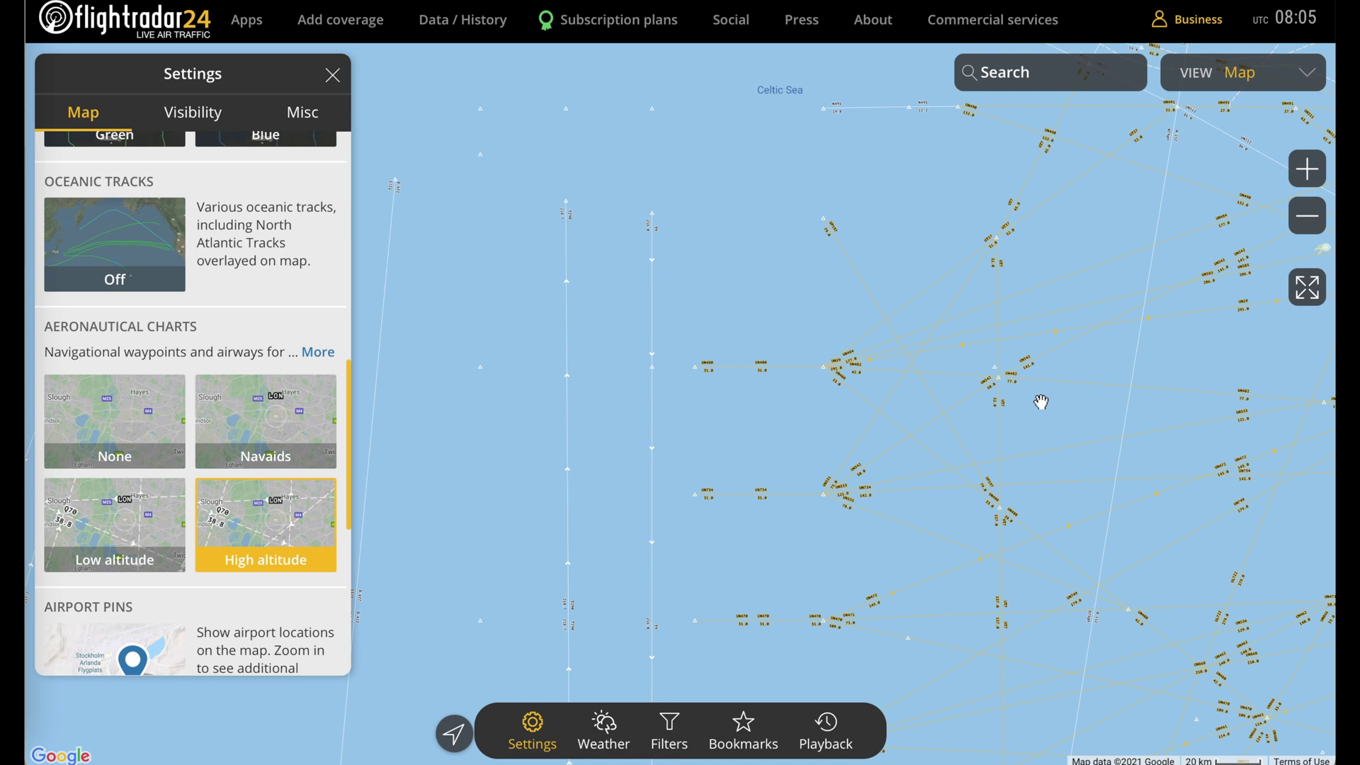
scroll(1041, 402, "up", 1)
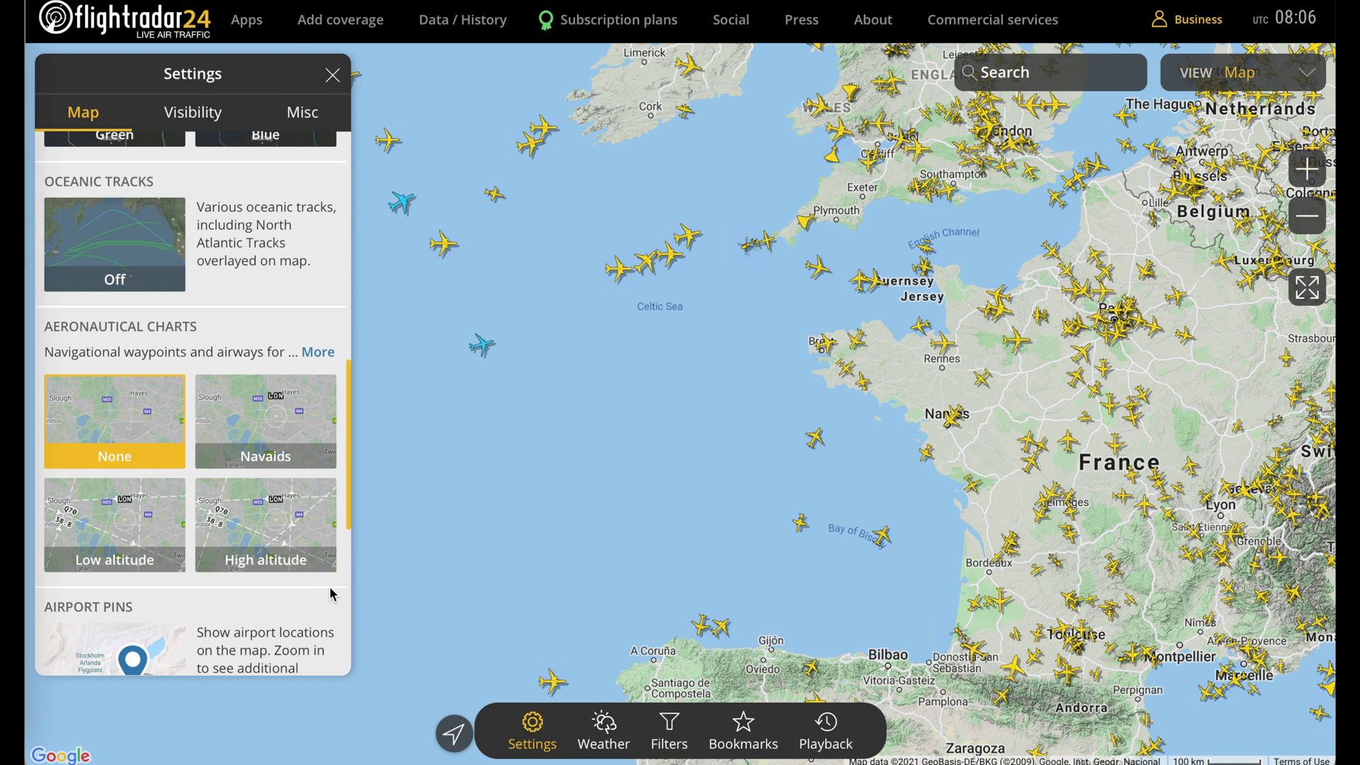
scroll(286, 435, "down", 5)
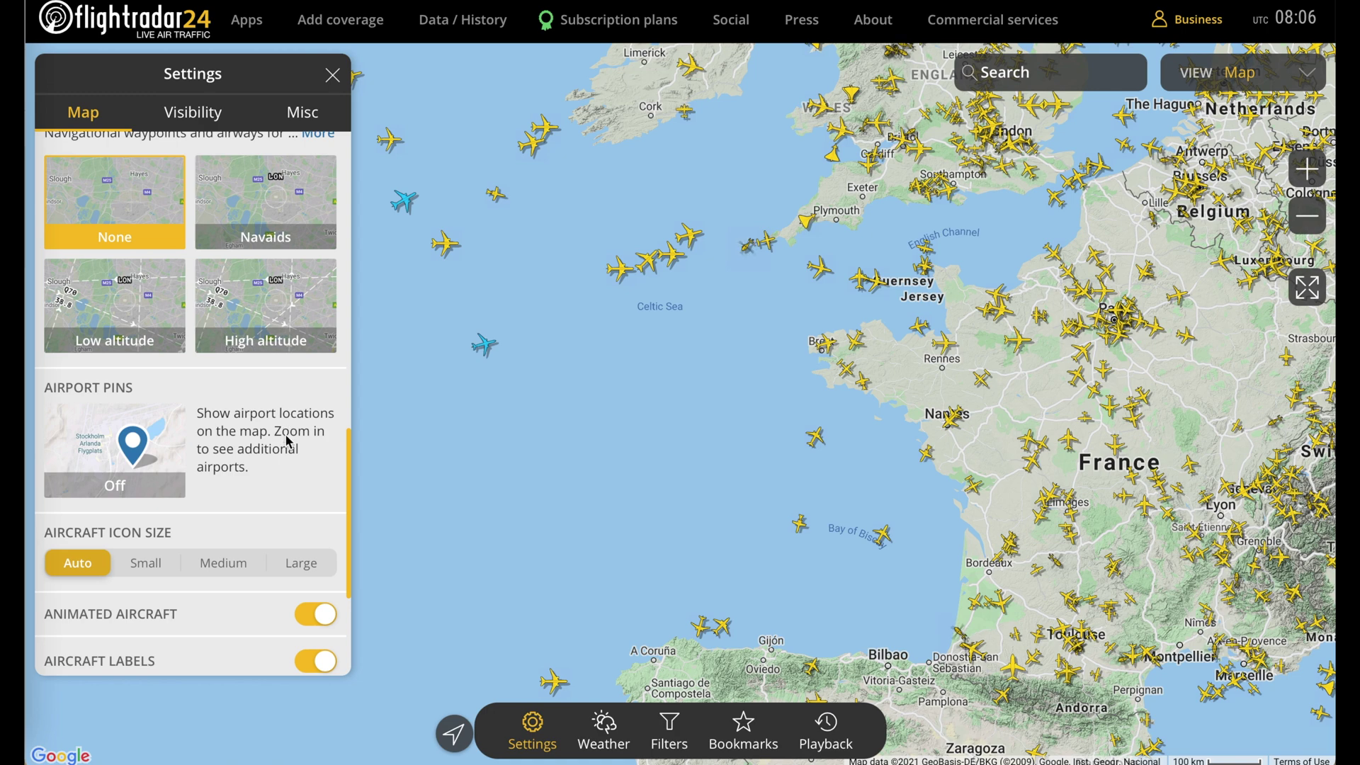
Turn airport pins on, centre France, and raise the maximum number of pins to 390.
left_click(287, 441)
left_click_drag(1015, 383, 845, 404)
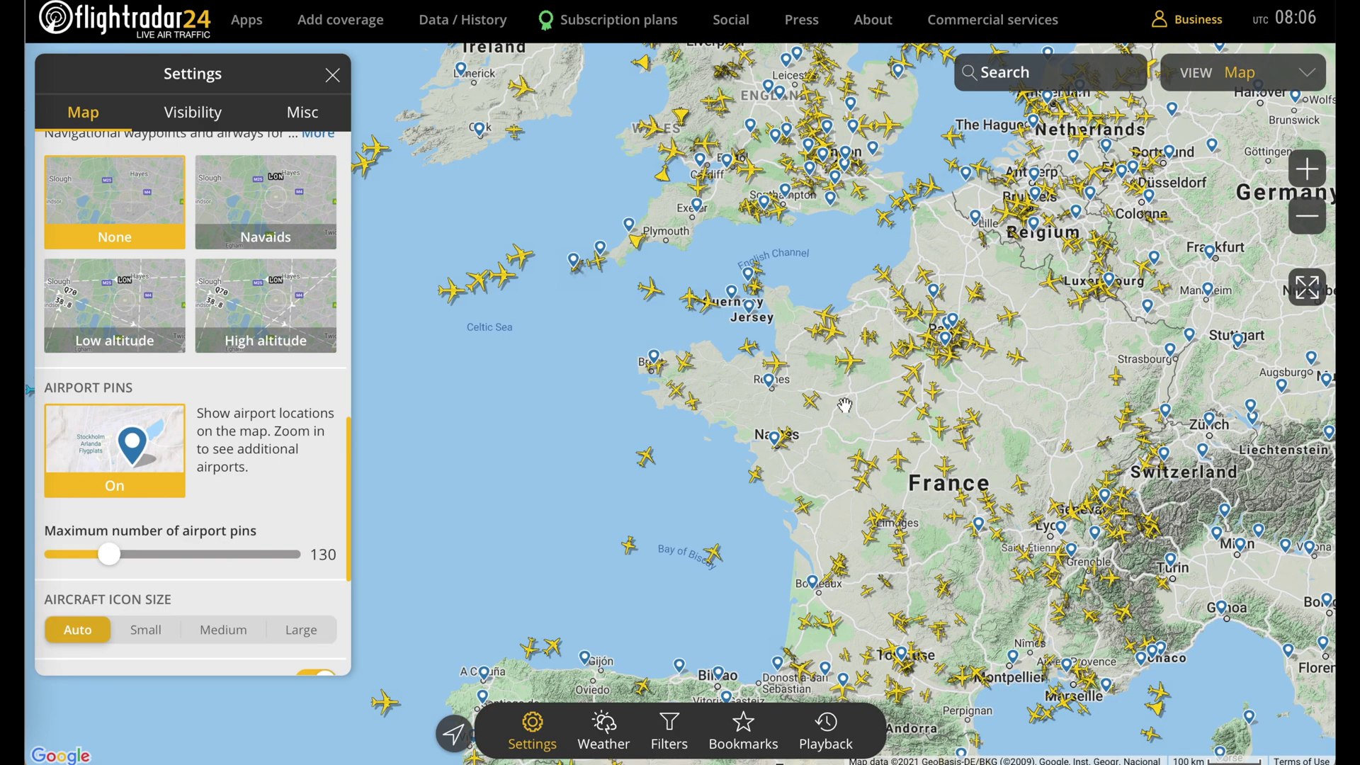
scroll(845, 404, "up", 1)
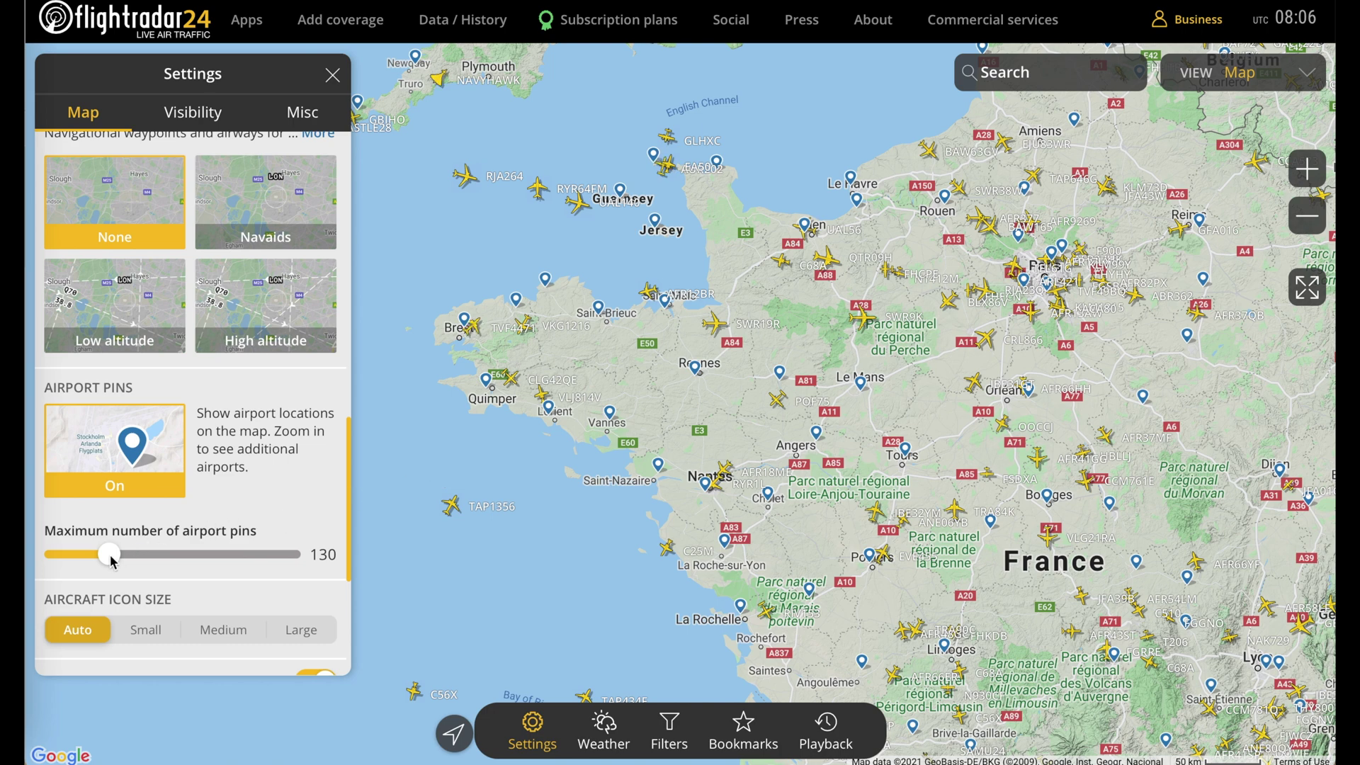
left_click_drag(112, 557, 236, 556)
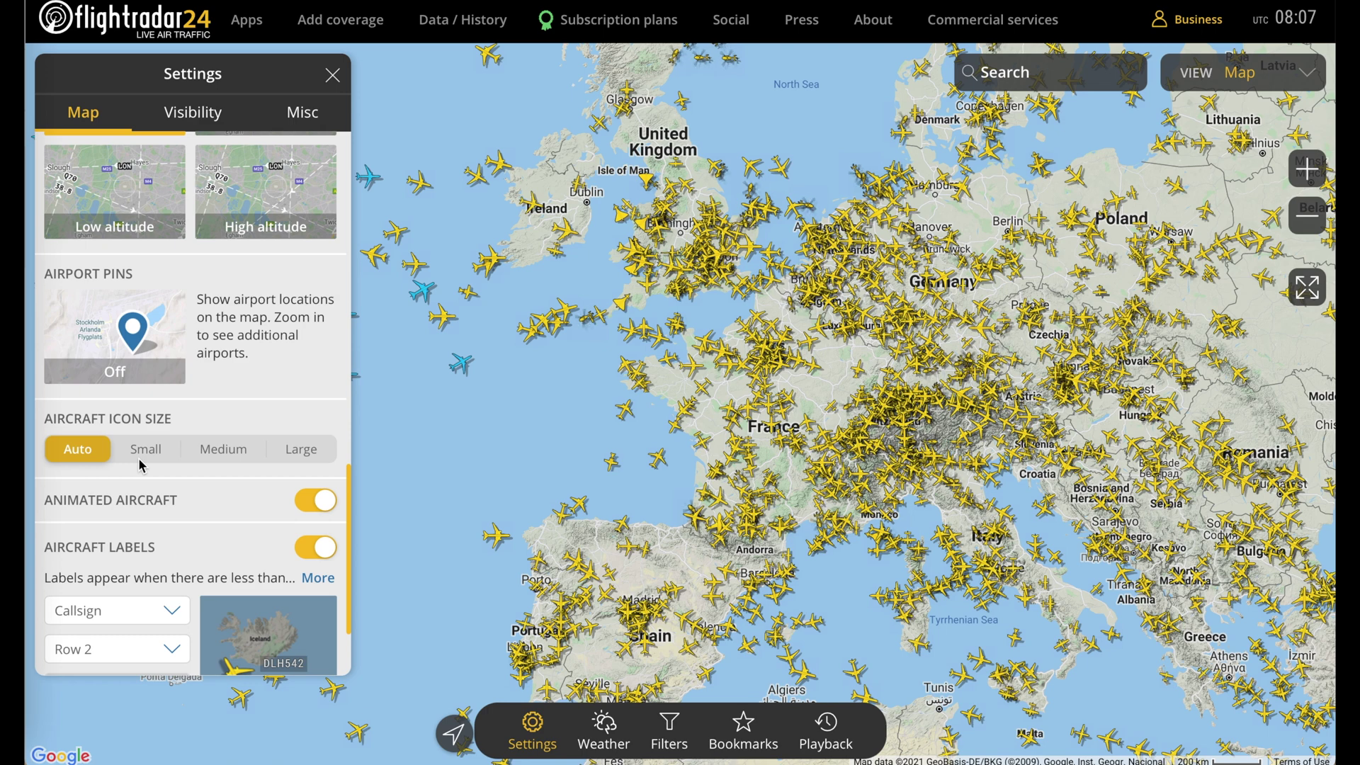
Try small then large aircraft icons, and toggle aircraft animation off and back on.
left_click(142, 453)
left_click(1317, 216)
left_click(1317, 216)
left_click(309, 457)
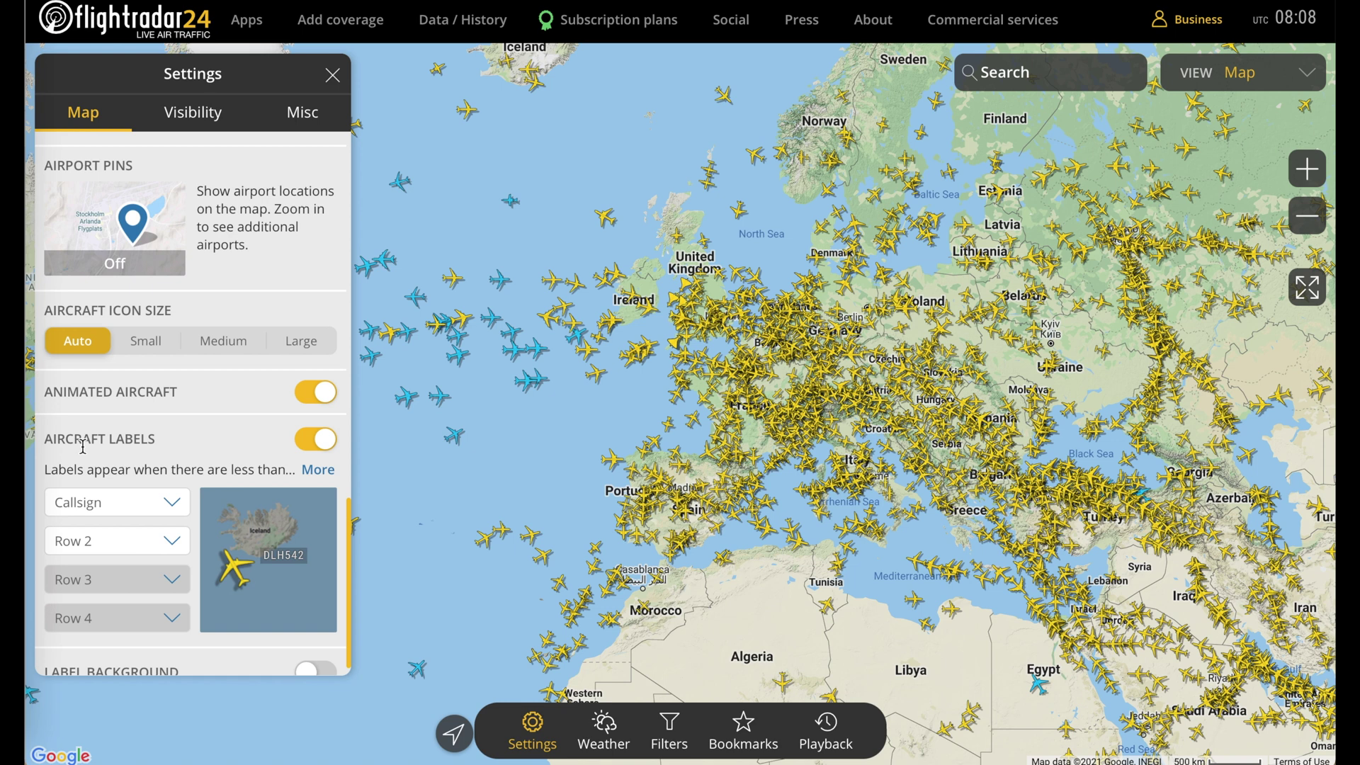
left_click(318, 397)
left_click(319, 399)
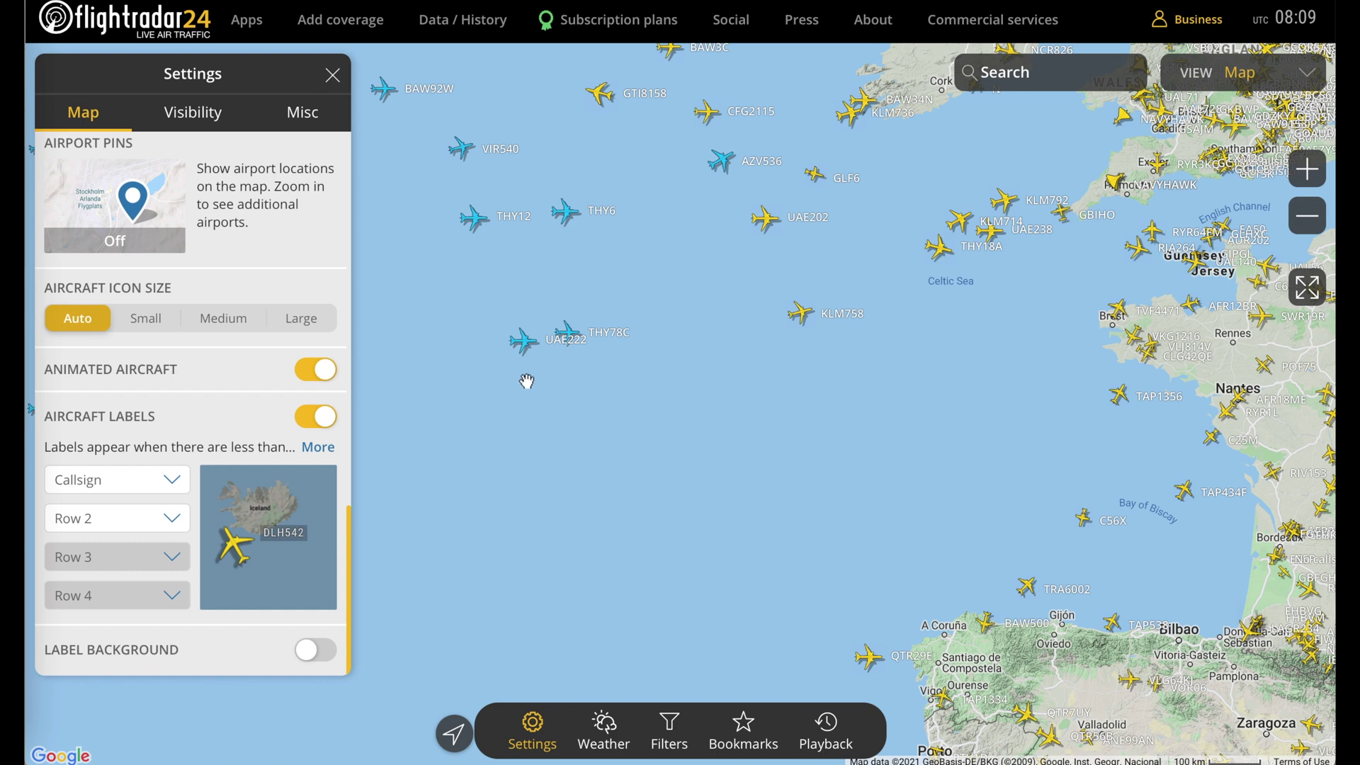
Set label Row 2 to Registration, Row 3 to Altitude & Speed, and enable Label background.
left_click(172, 520)
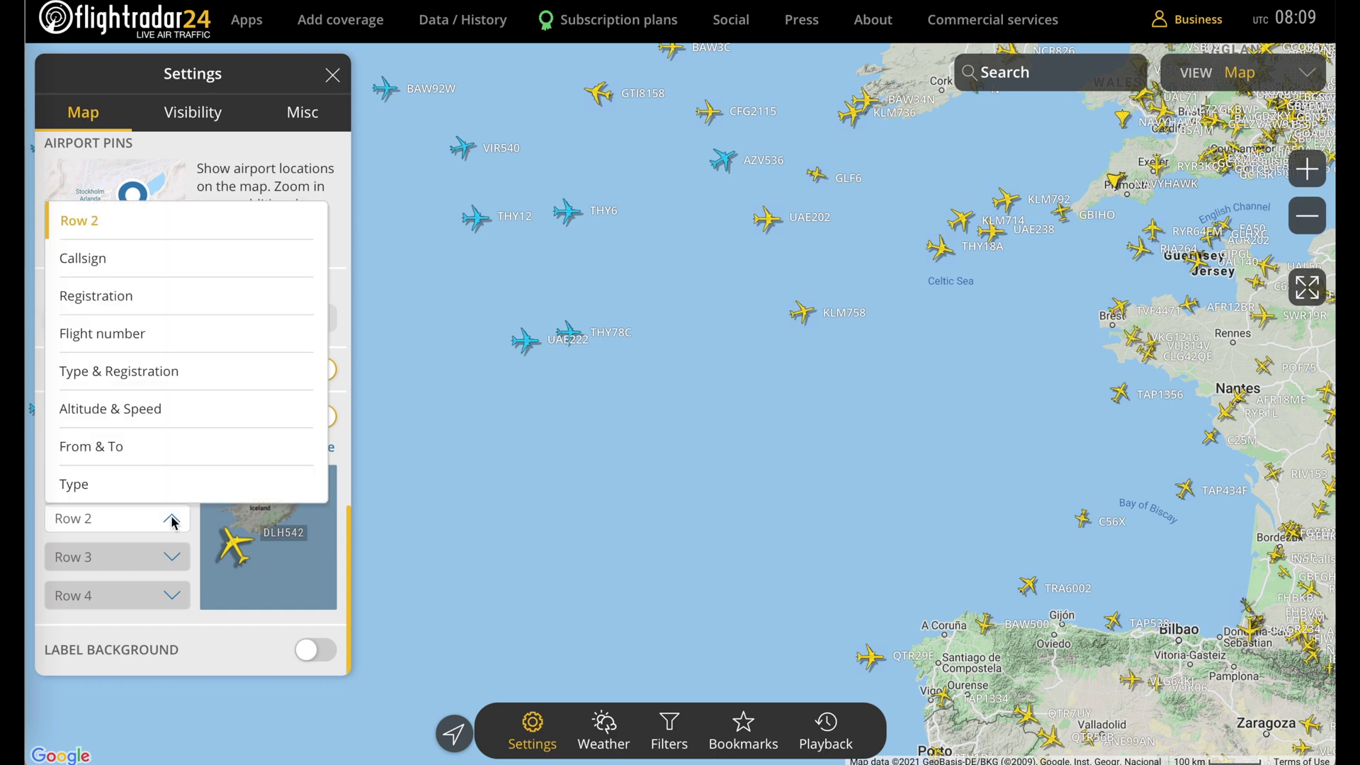
left_click(135, 296)
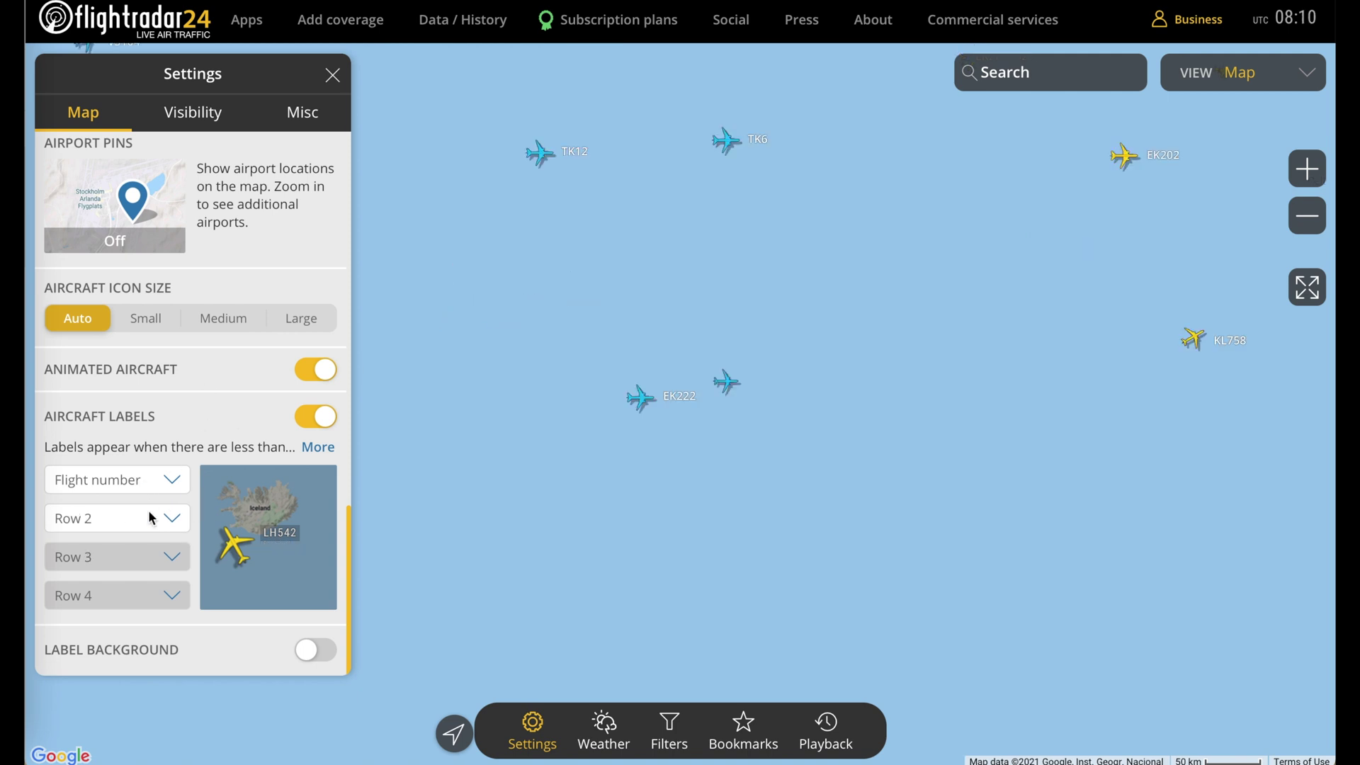
left_click(151, 518)
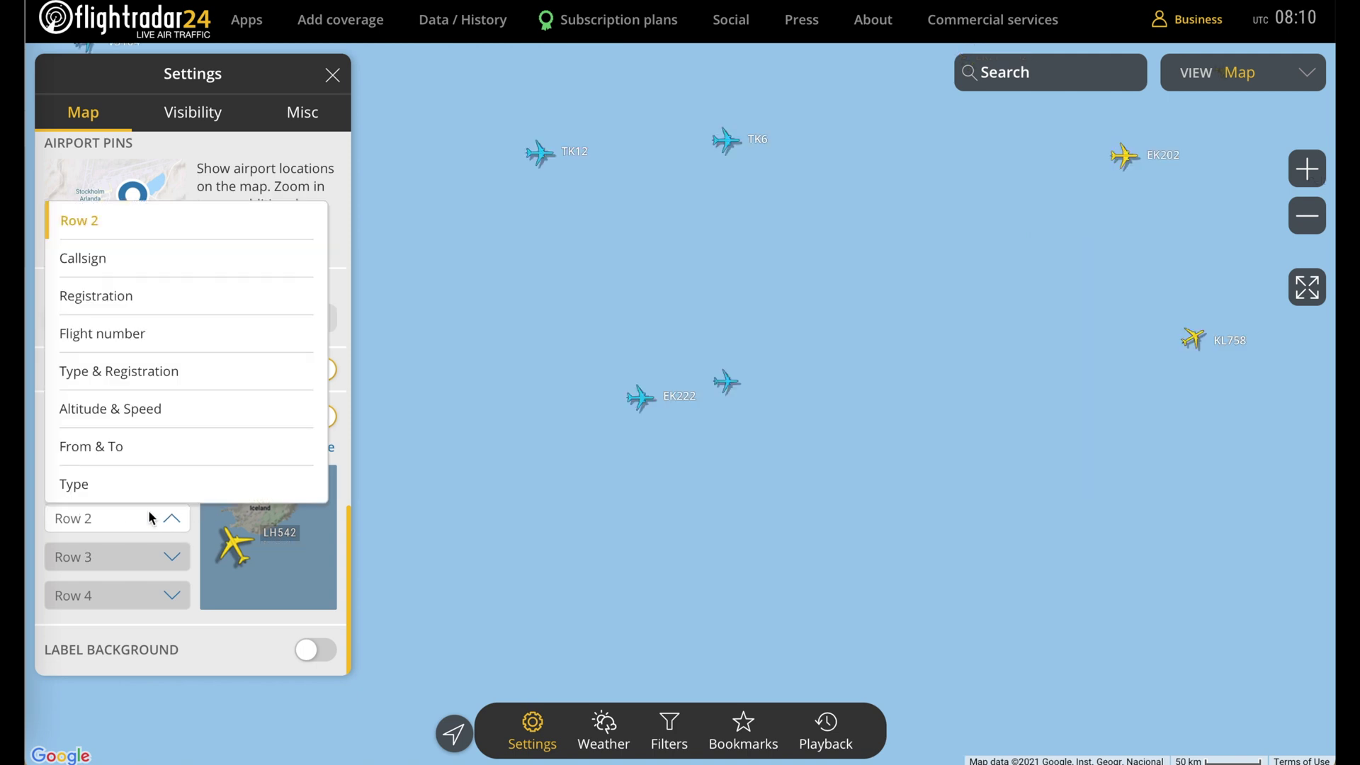
left_click(159, 308)
left_click(128, 555)
left_click(165, 451)
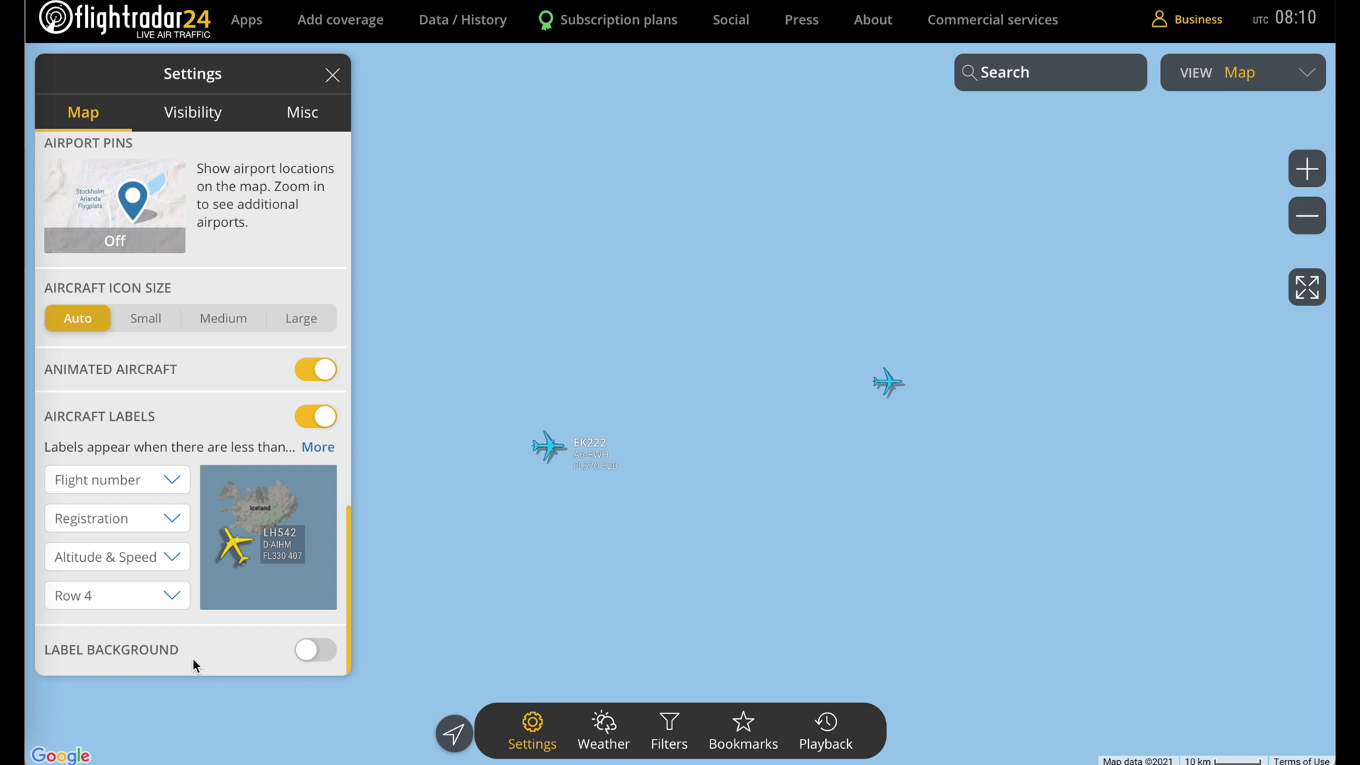
left_click(307, 656)
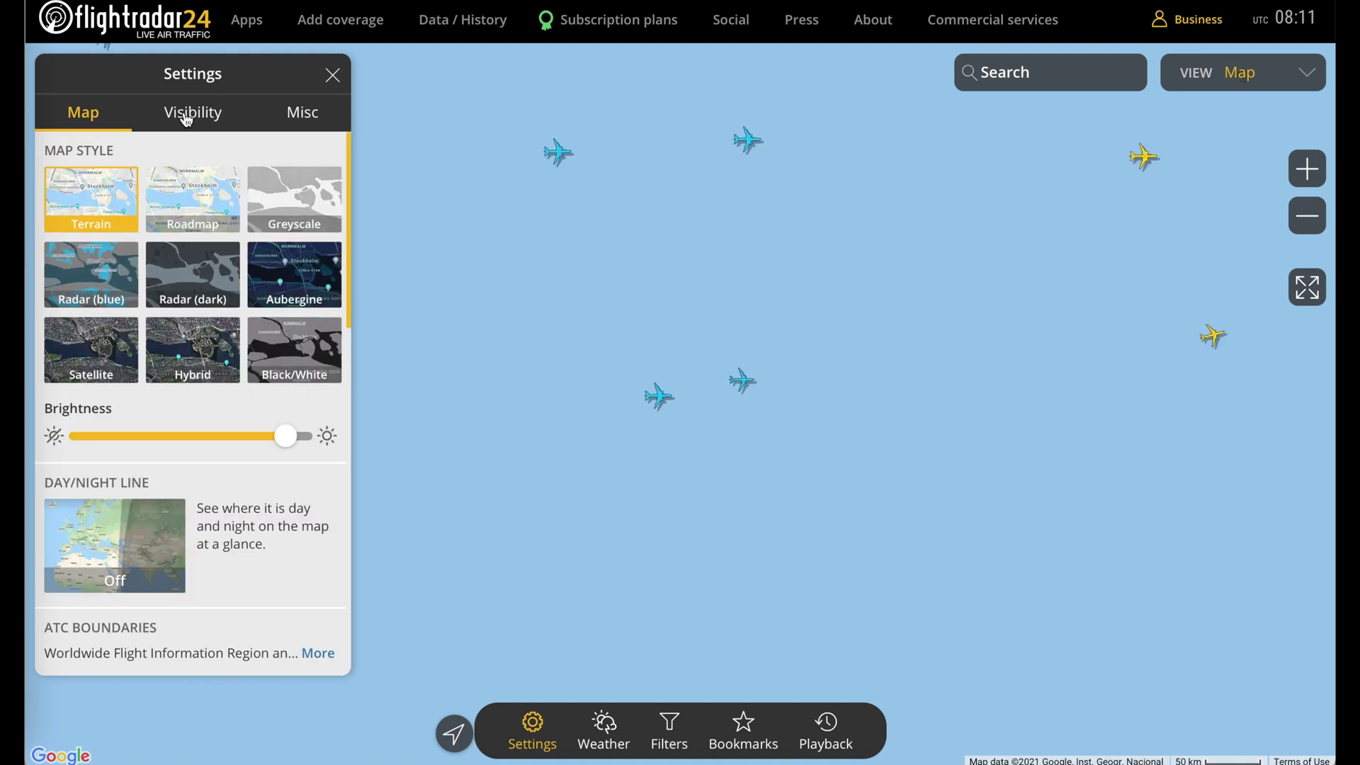
In Visibility, set Estimations to 15 min and switch on Aircraft on ground.
left_click(186, 119)
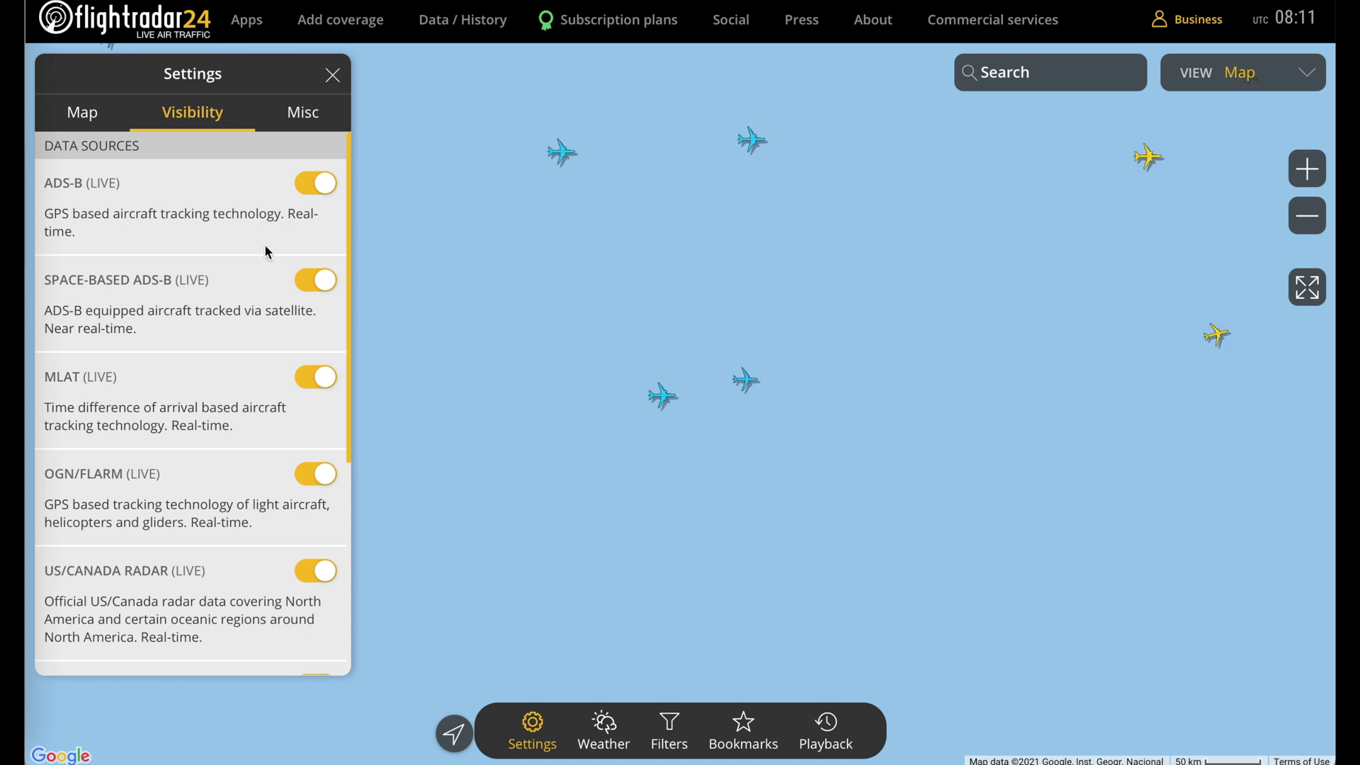
scroll(266, 248, "down", 2)
scroll(266, 247, "up", 2)
scroll(265, 248, "down", 3)
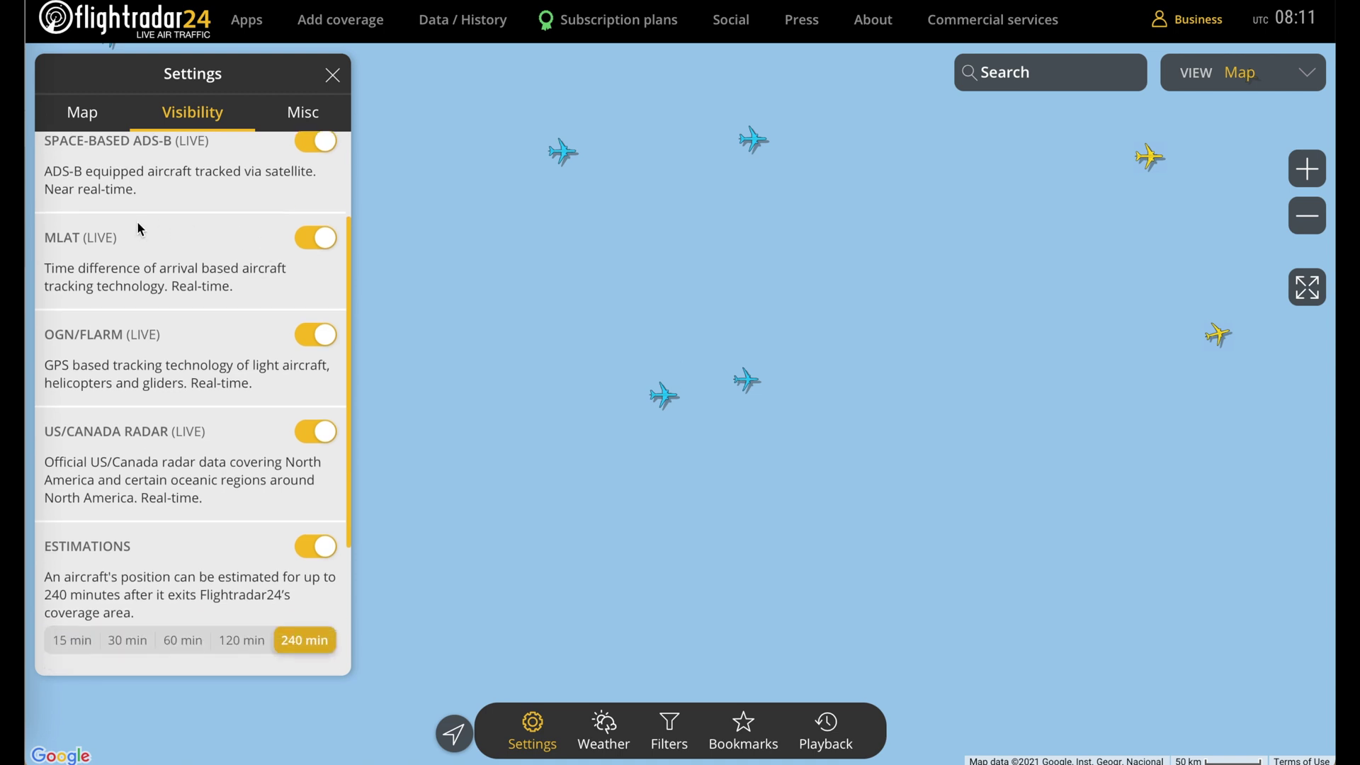
scroll(138, 221, "down", 2)
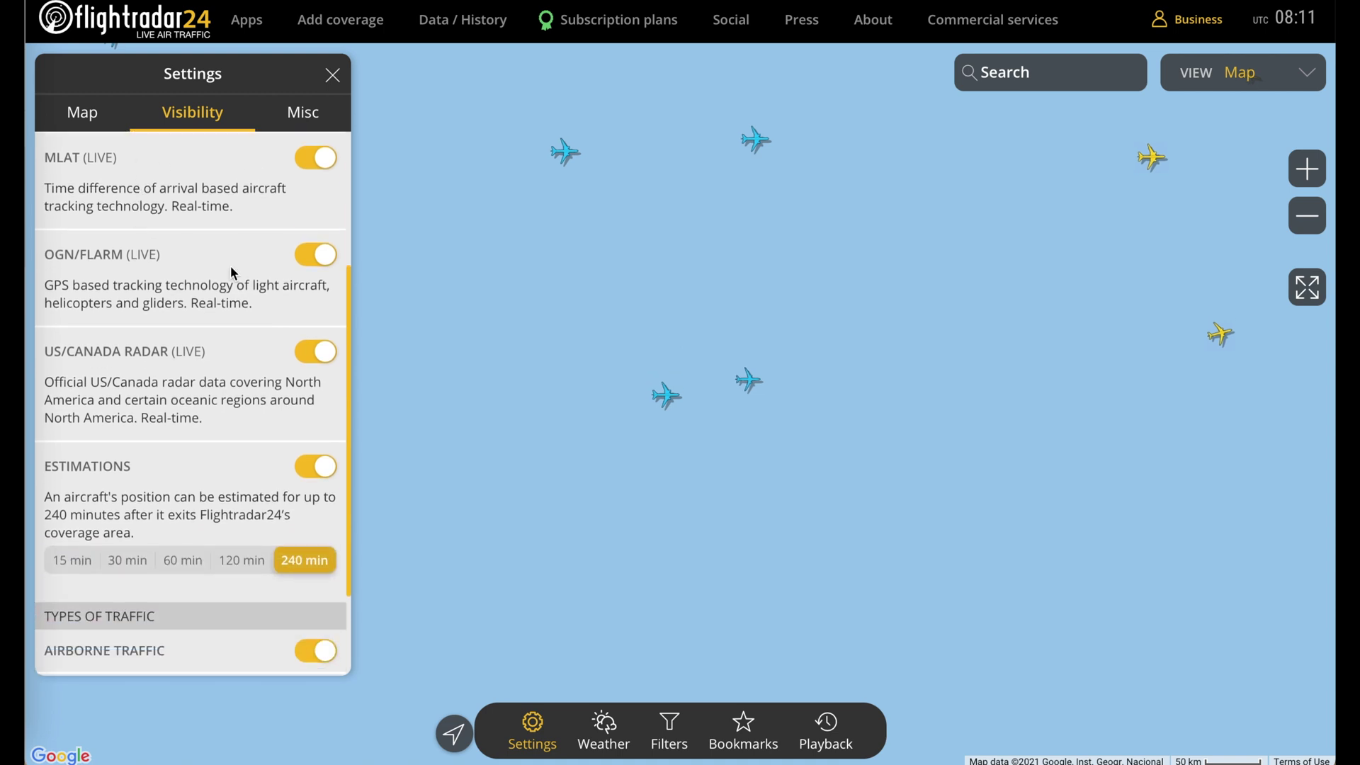
scroll(278, 345, "down", 3)
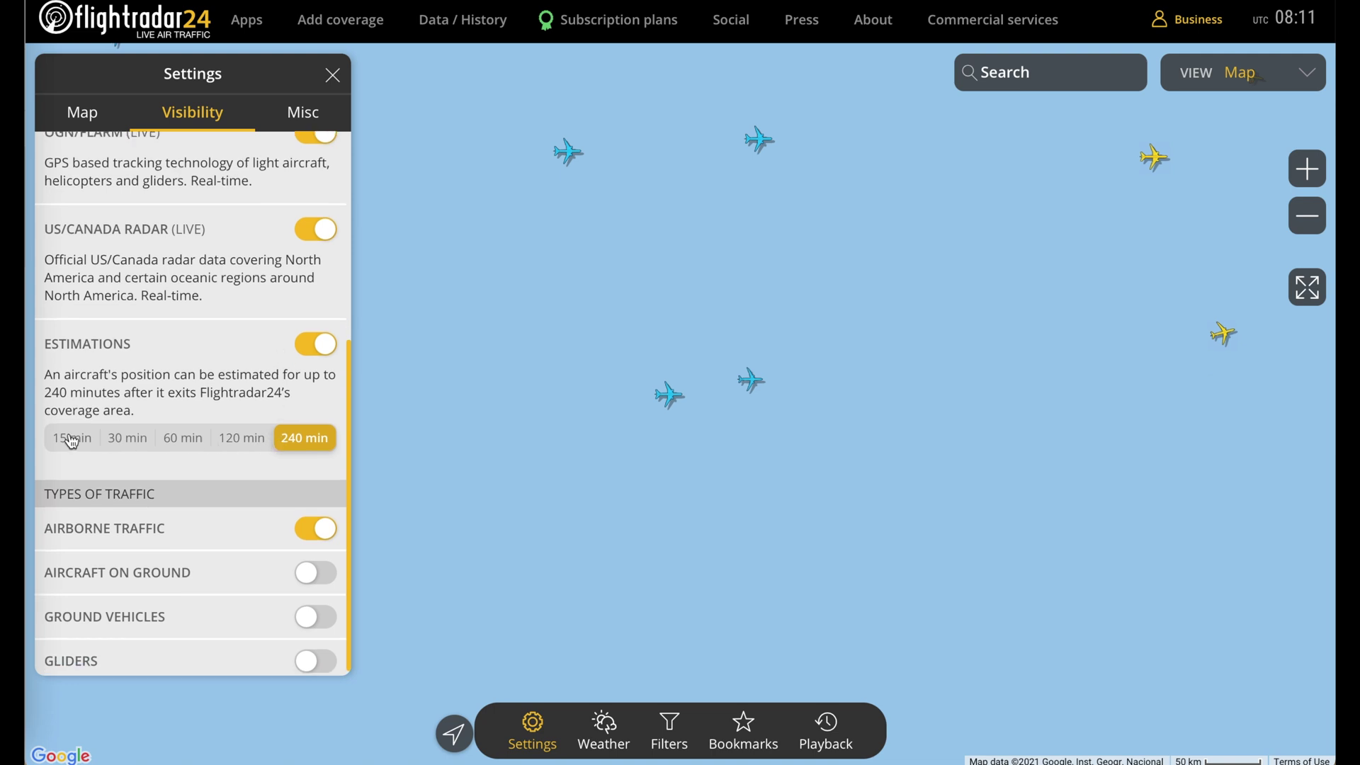
left_click(72, 438)
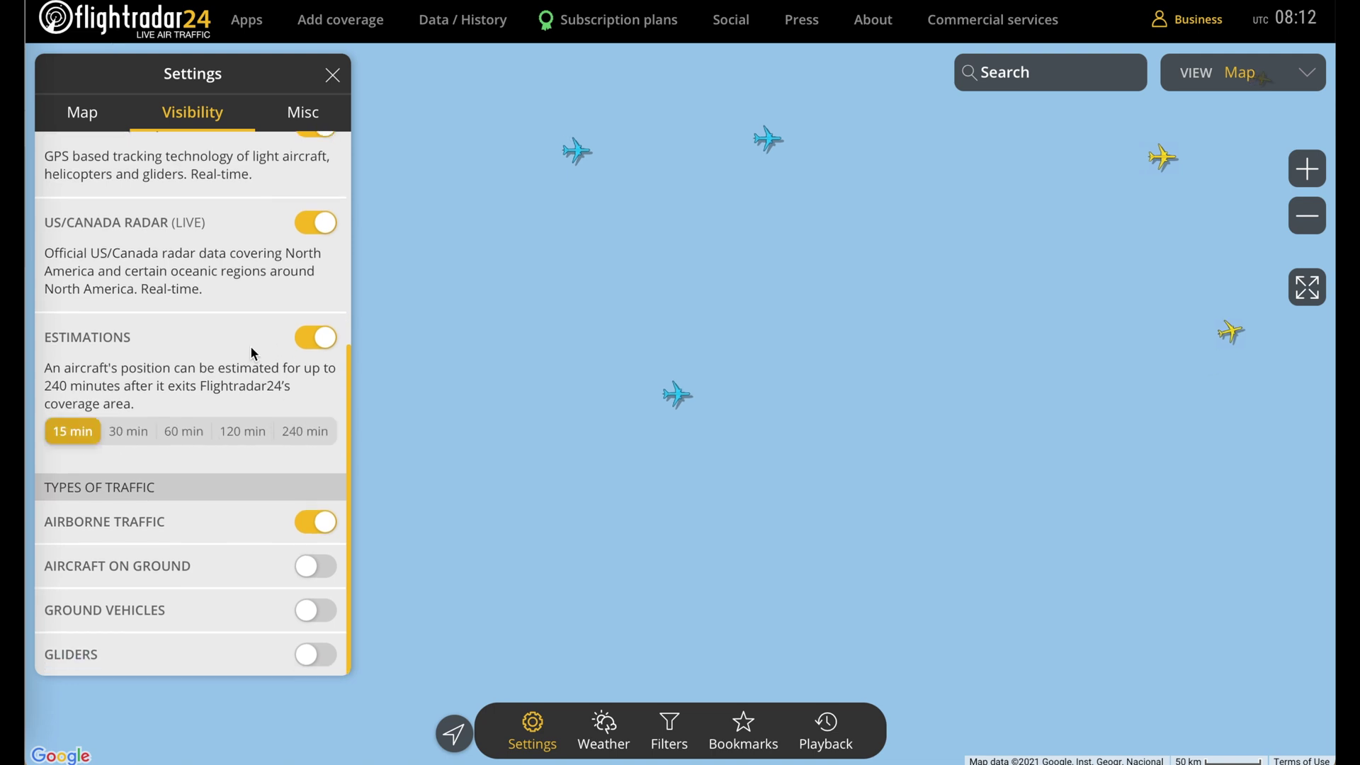
left_click(316, 566)
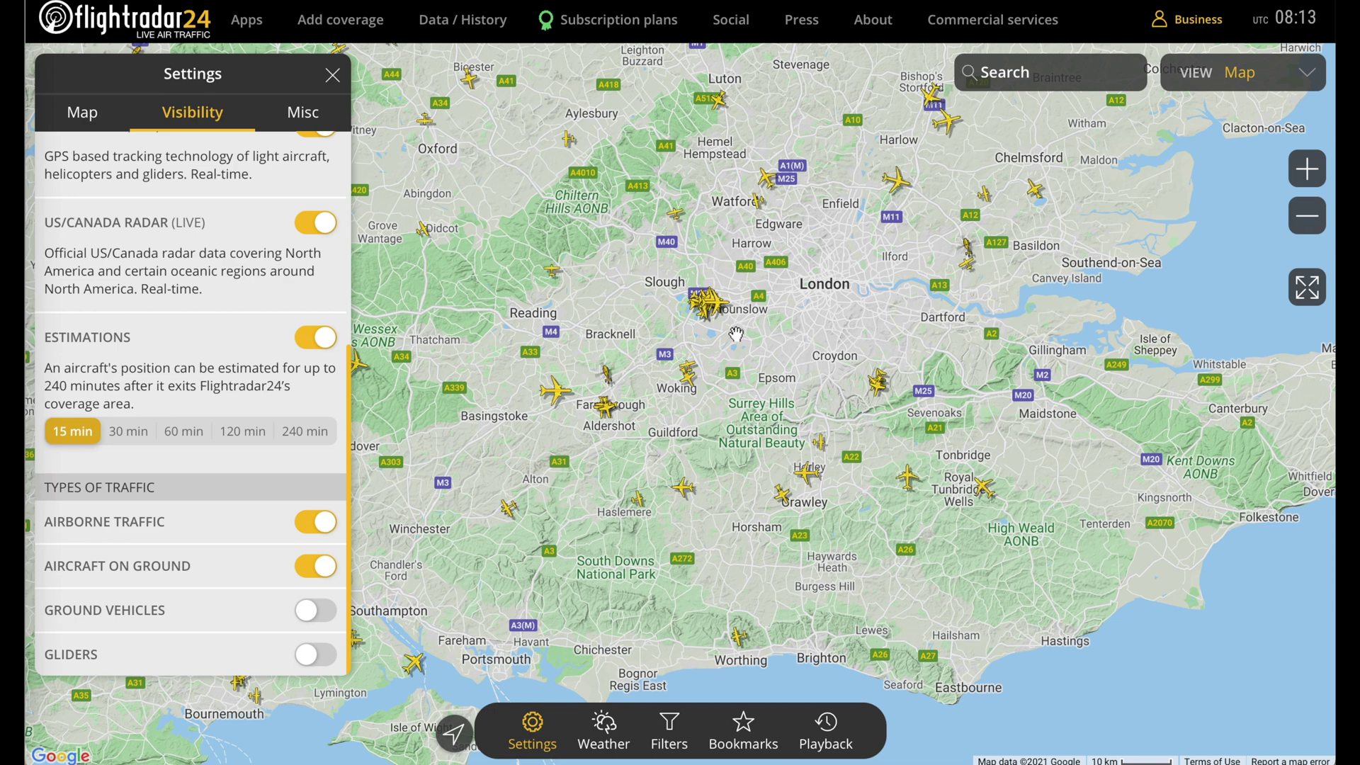
Zoom into west London and toggle Aircraft on ground off and back on.
scroll(736, 340, "up", 1)
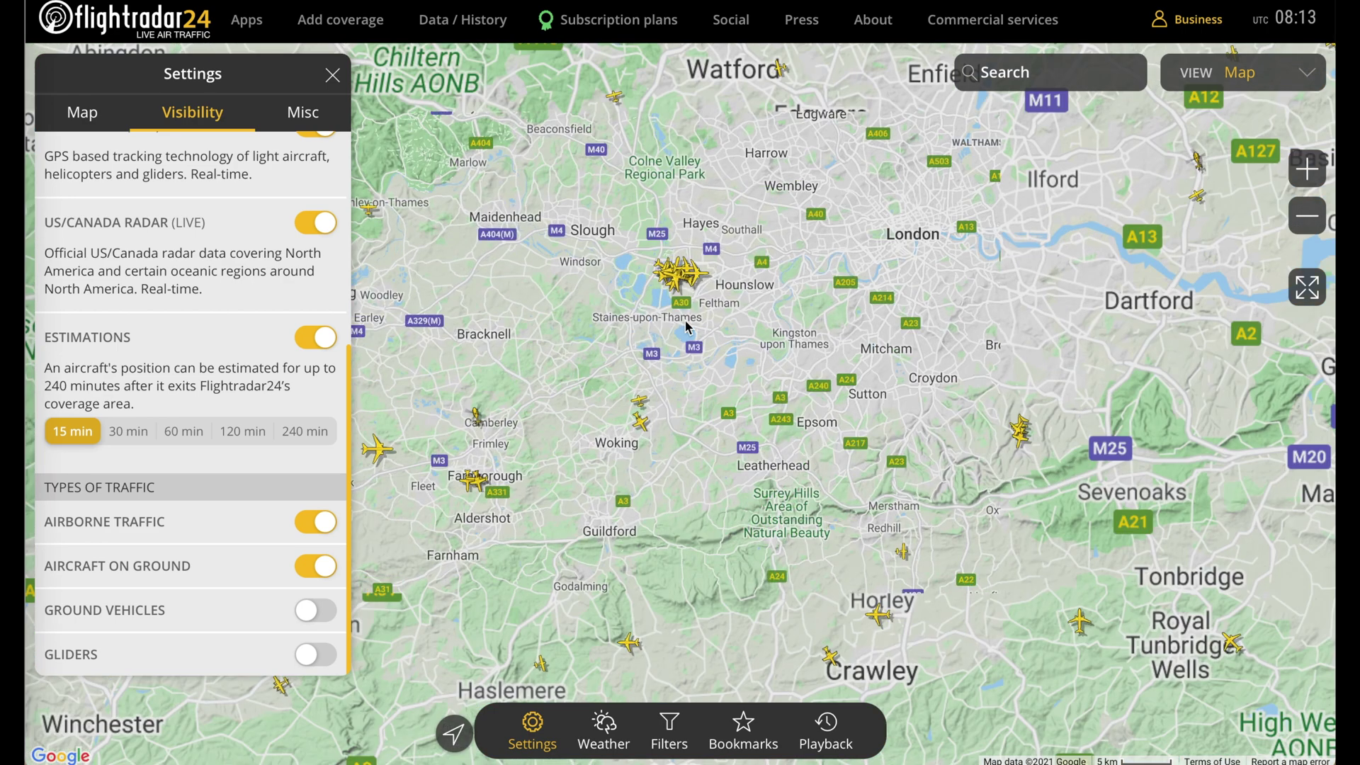
left_click_drag(775, 329, 799, 370)
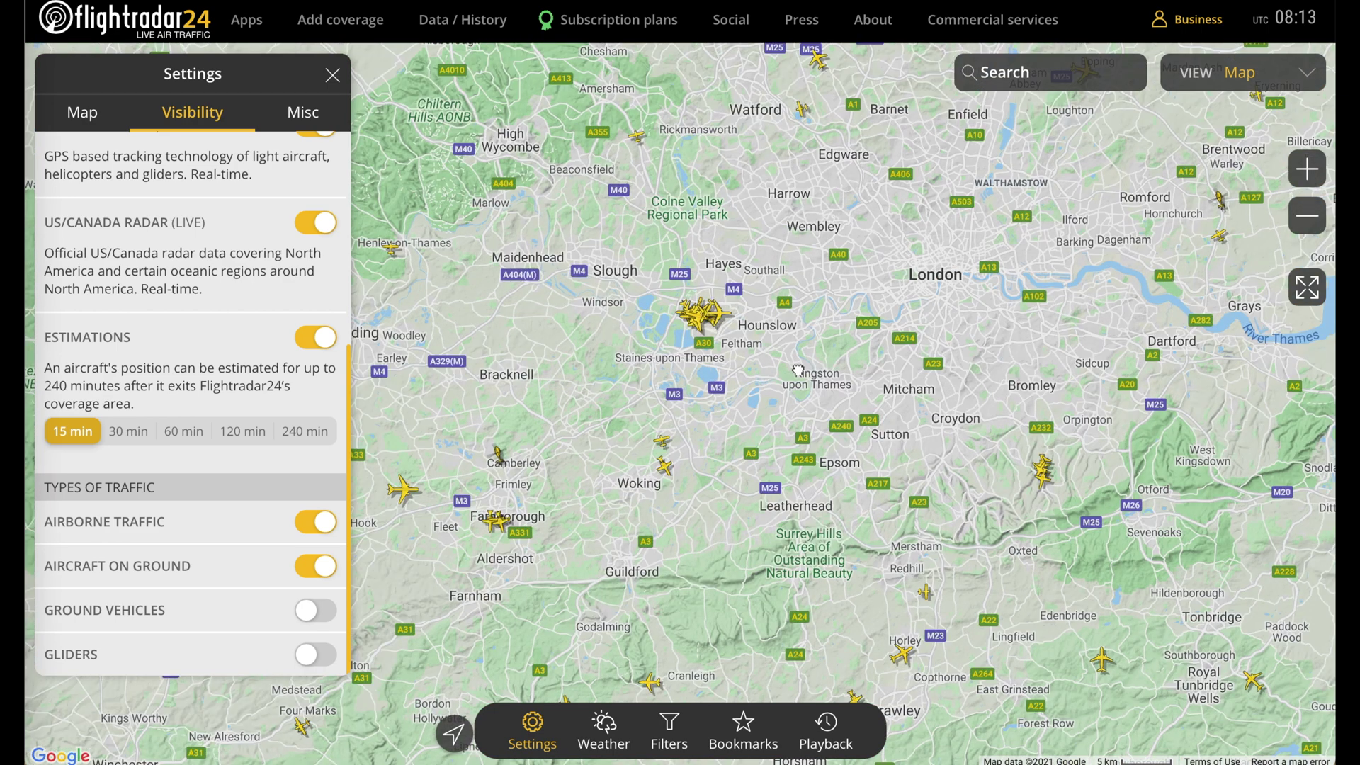
mouse_move(404, 482)
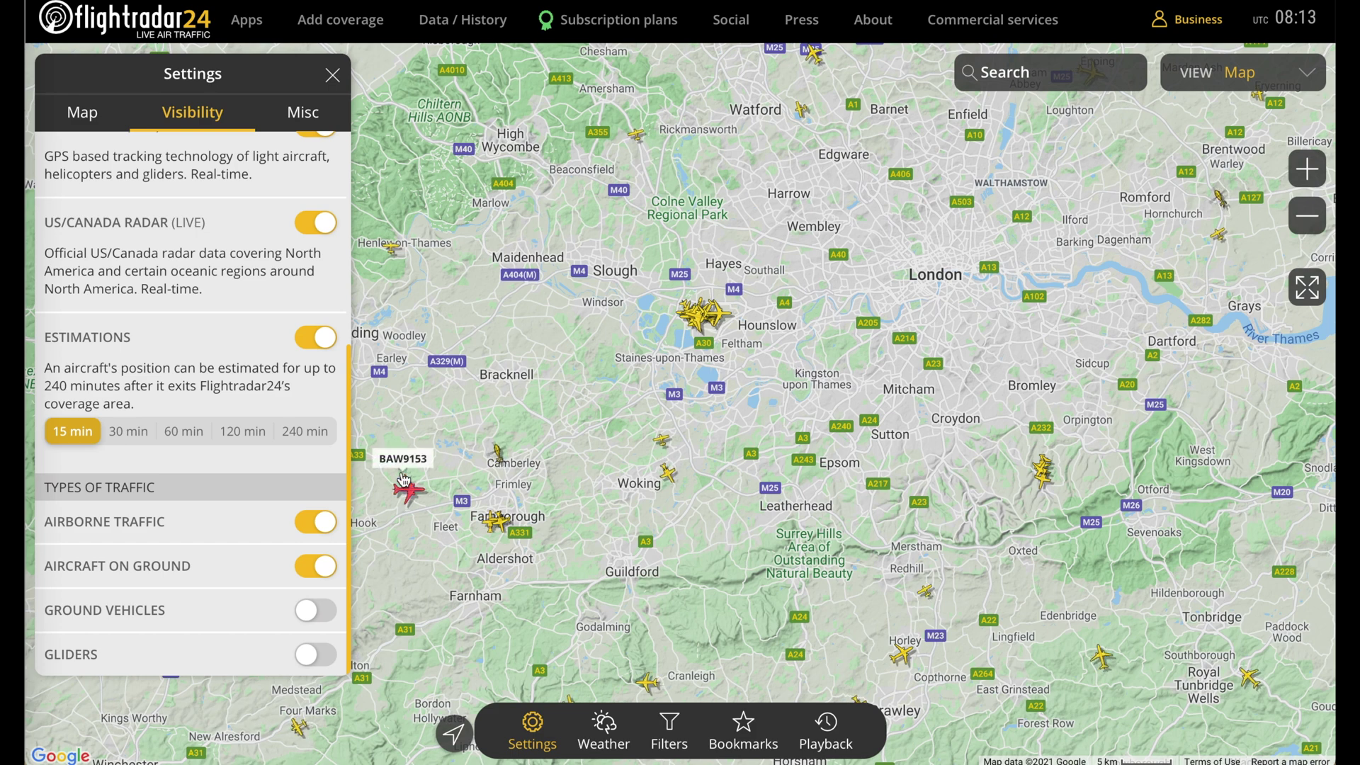
left_click(320, 571)
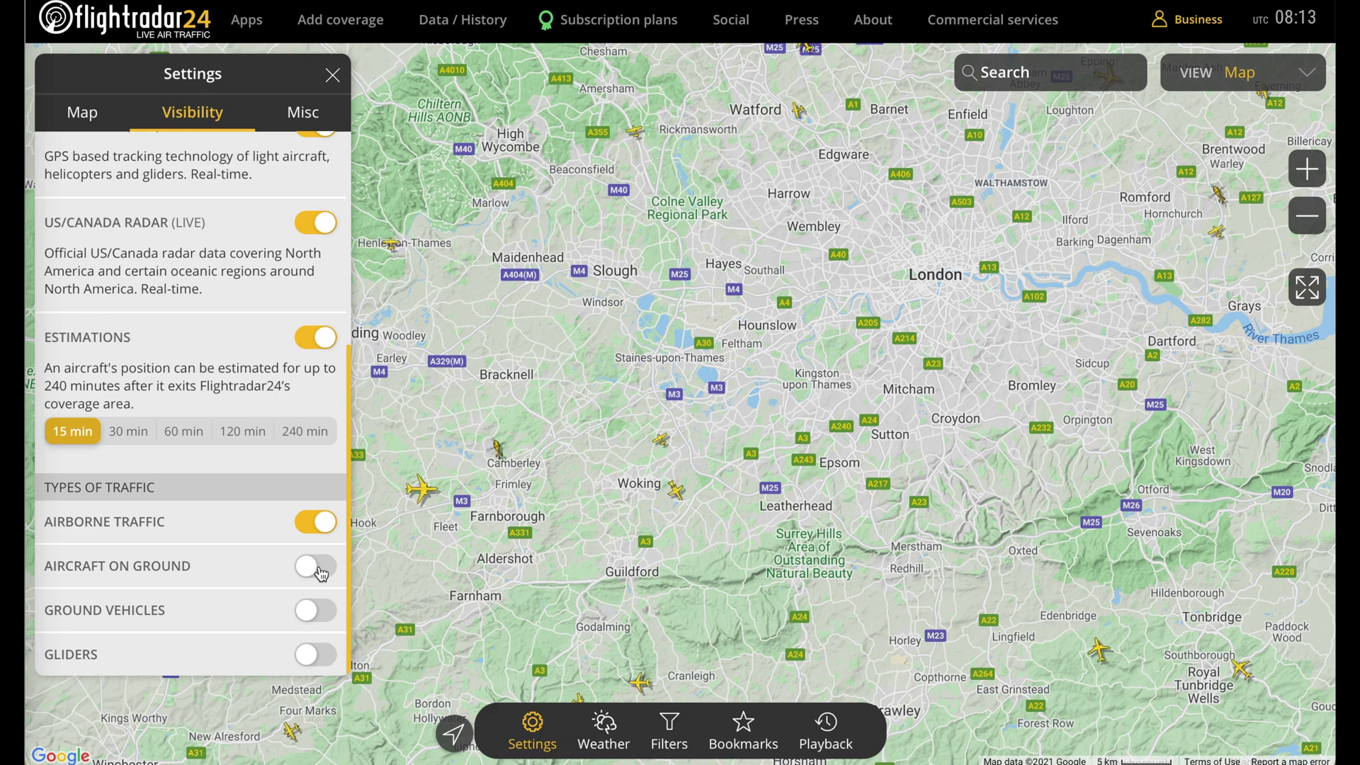
left_click(320, 571)
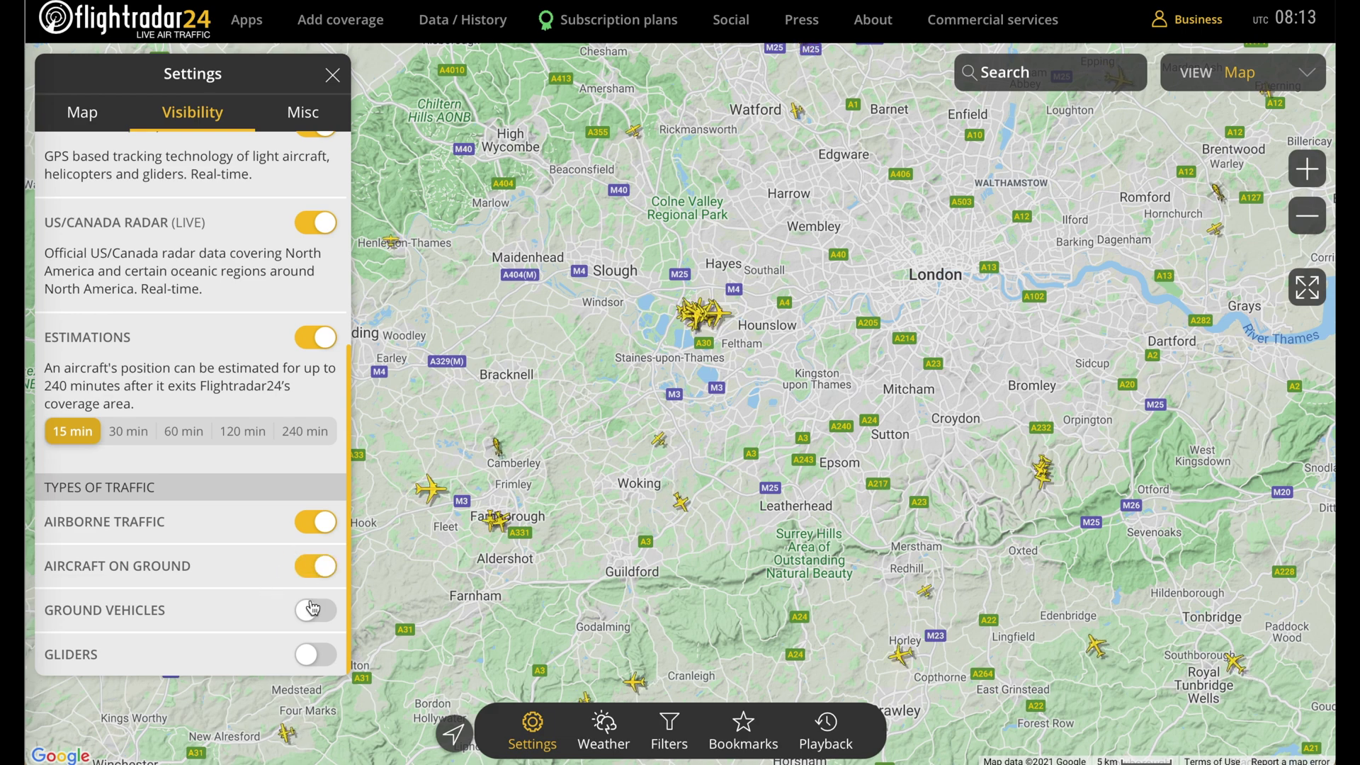
Switch Ground vehicles and Gliders on then off again, and open the Misc settings.
left_click(316, 612)
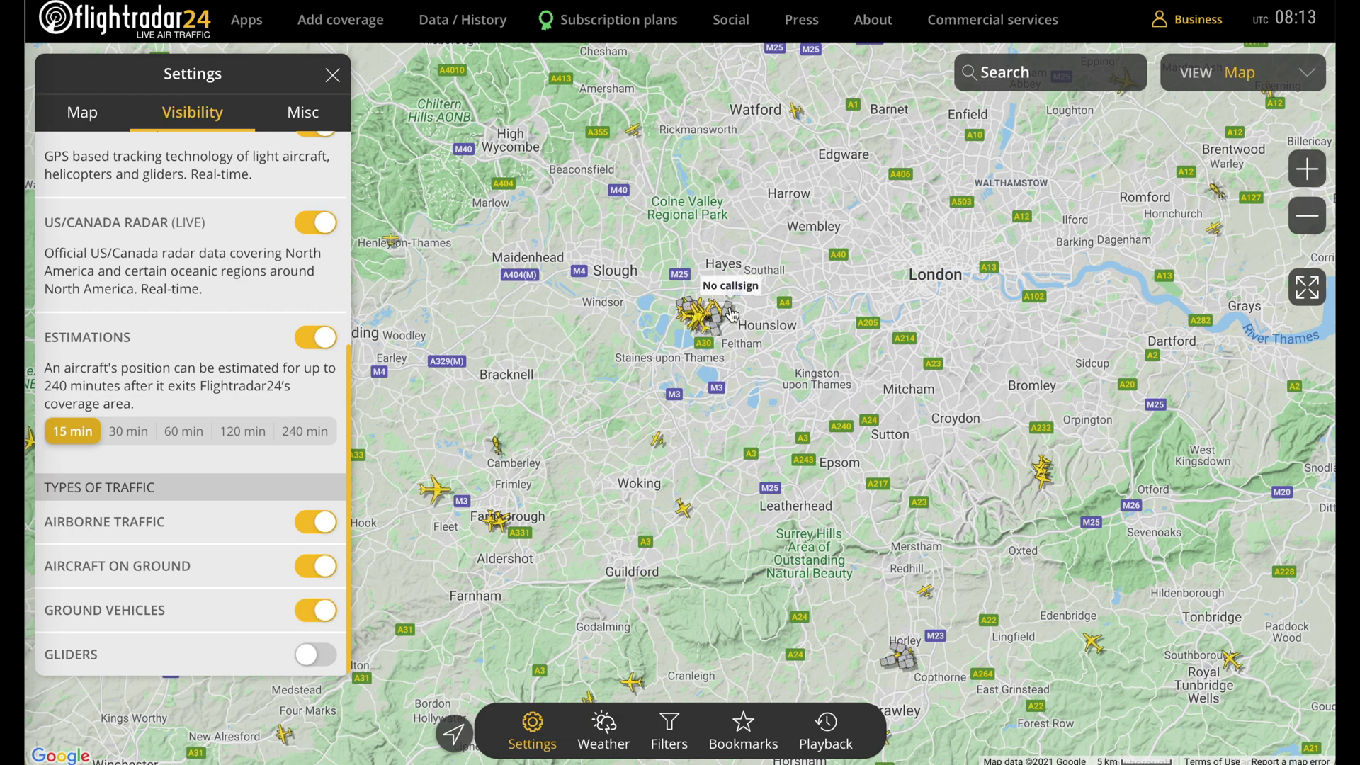
left_click(312, 664)
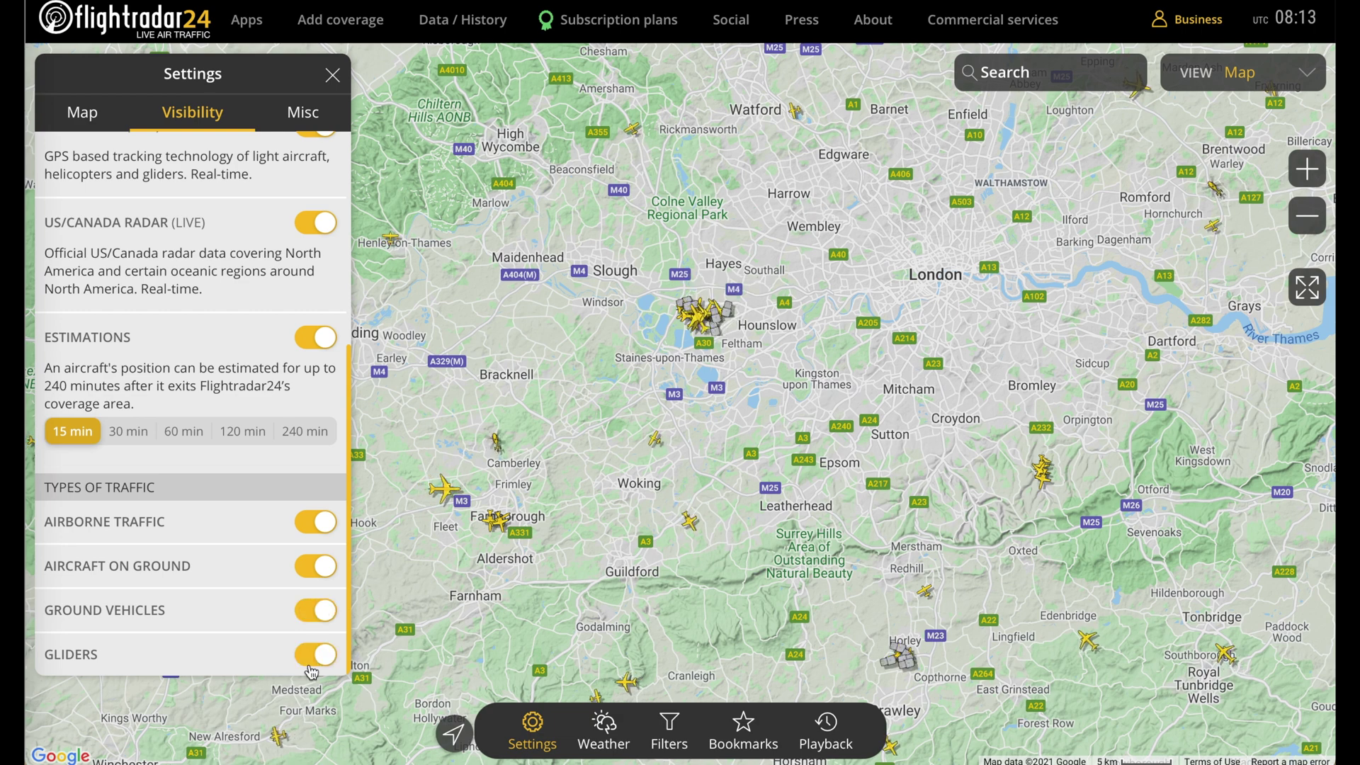
left_click(316, 655)
left_click(316, 610)
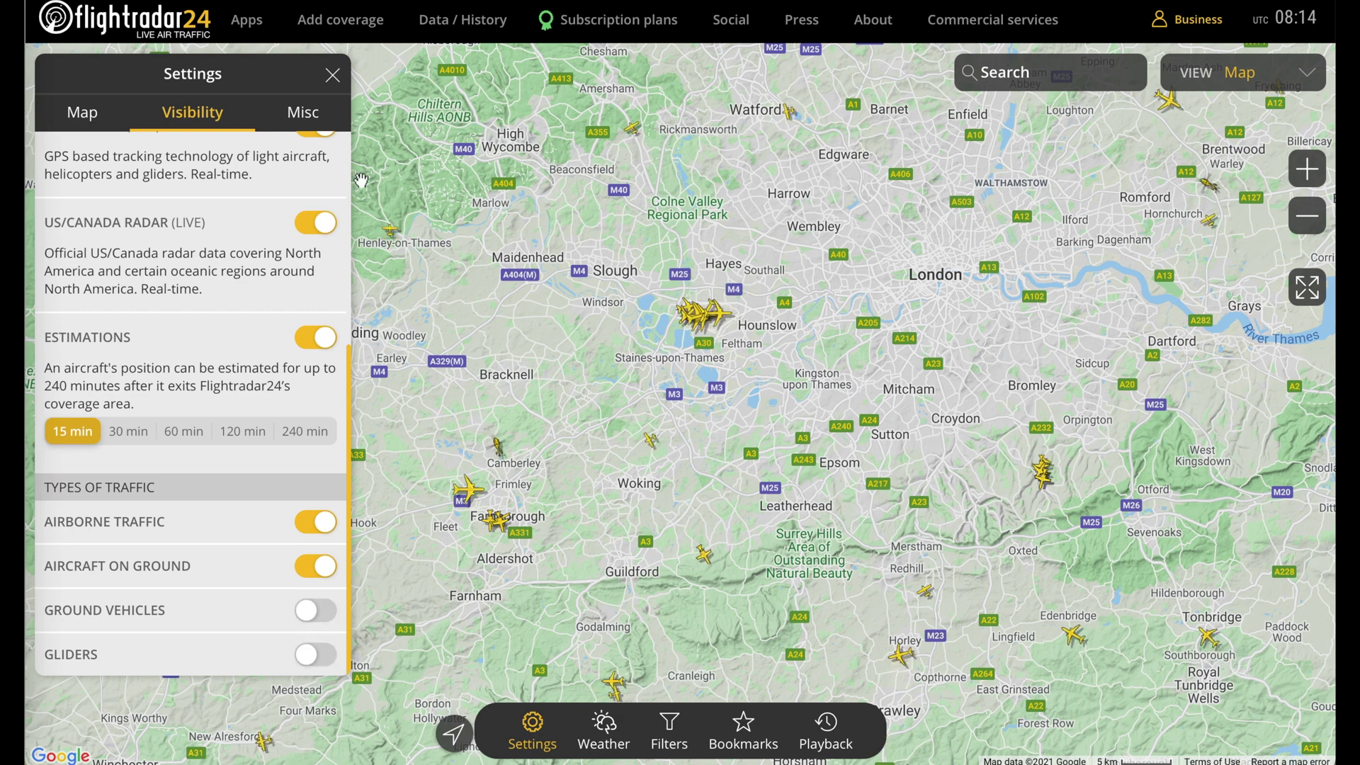
left_click(331, 111)
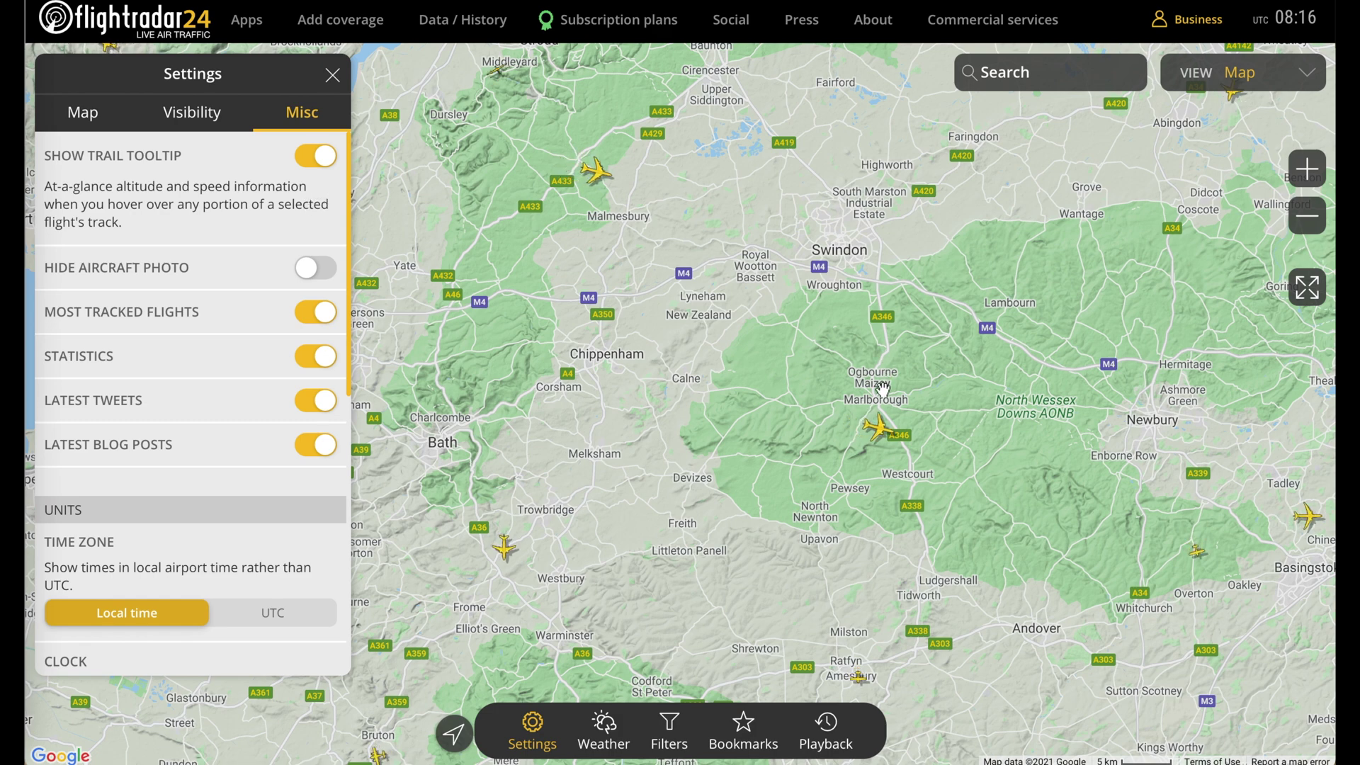
Select flight AAL728, zoom out and pan, then view and close its flight information.
left_click(878, 429)
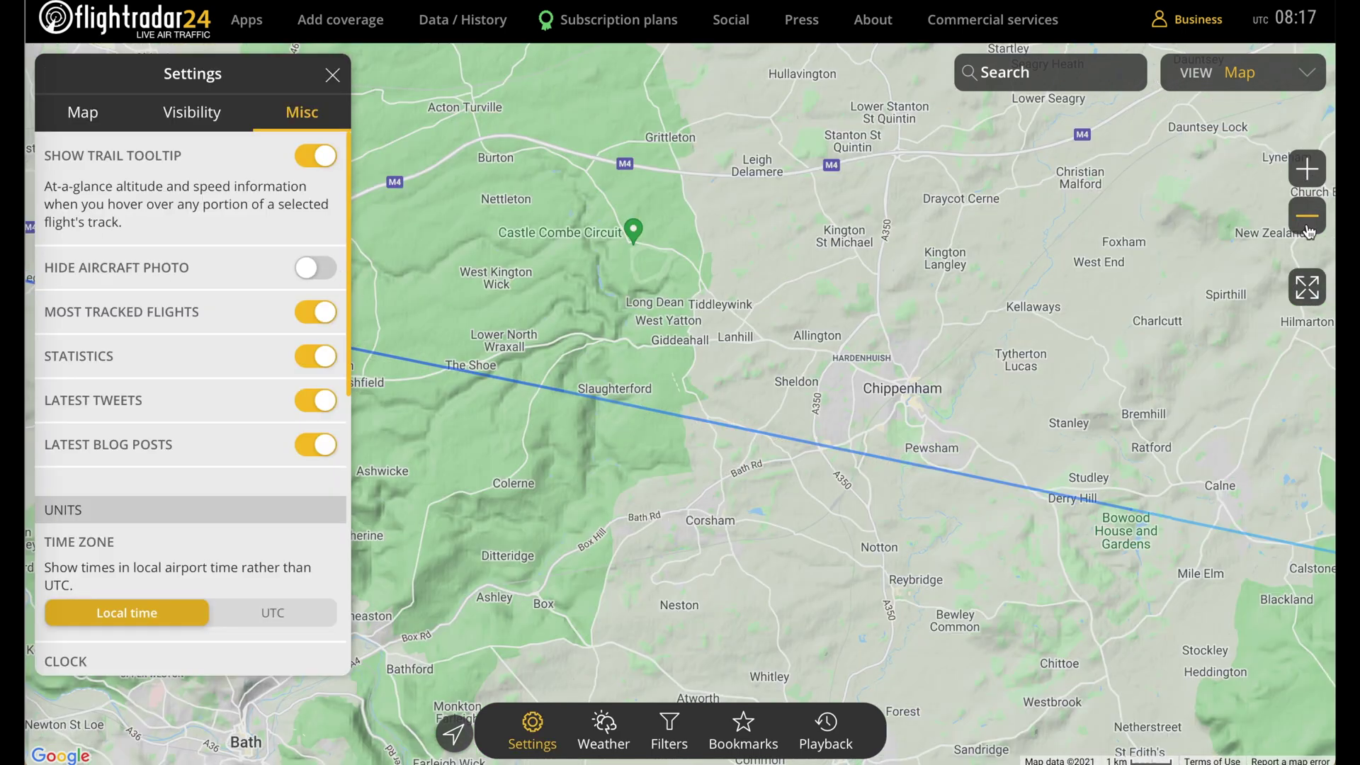
left_click(1308, 216)
left_click_drag(1062, 305, 380, 283)
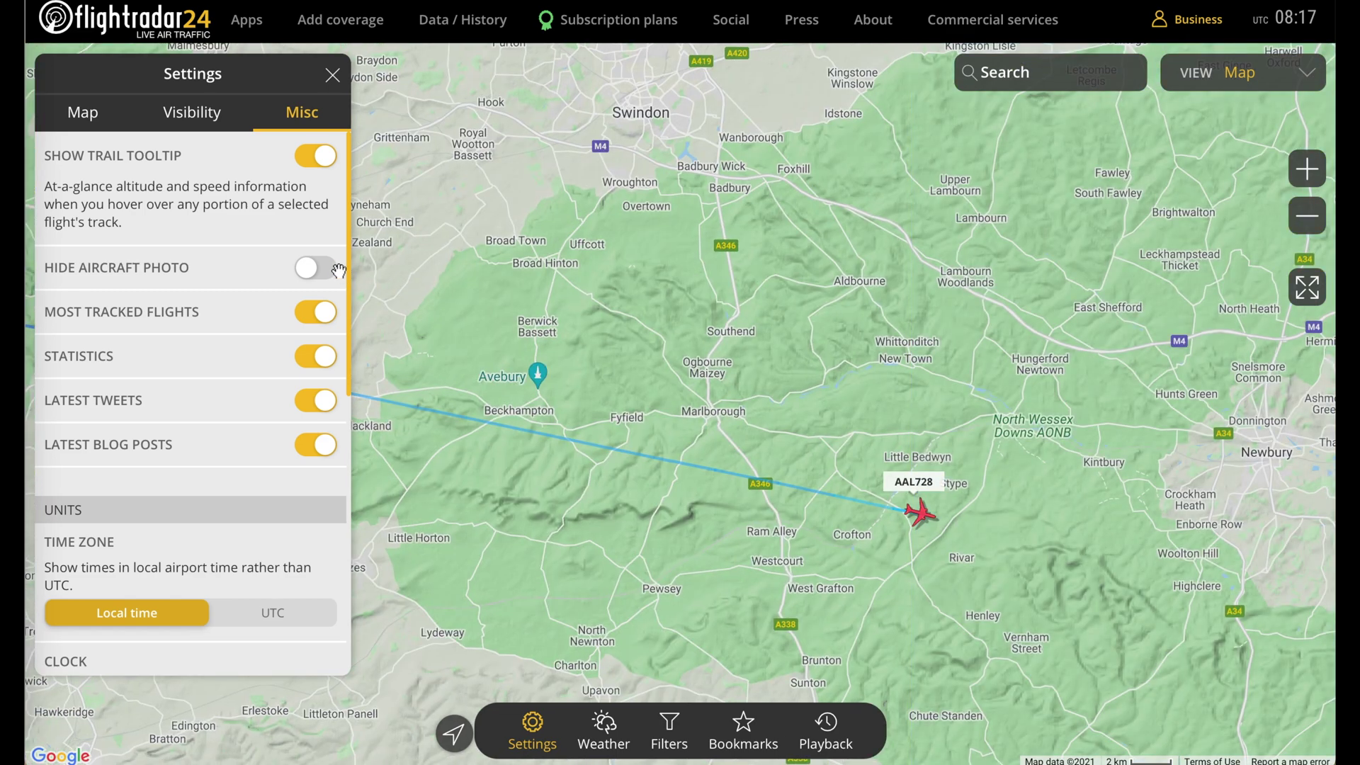
left_click(942, 521)
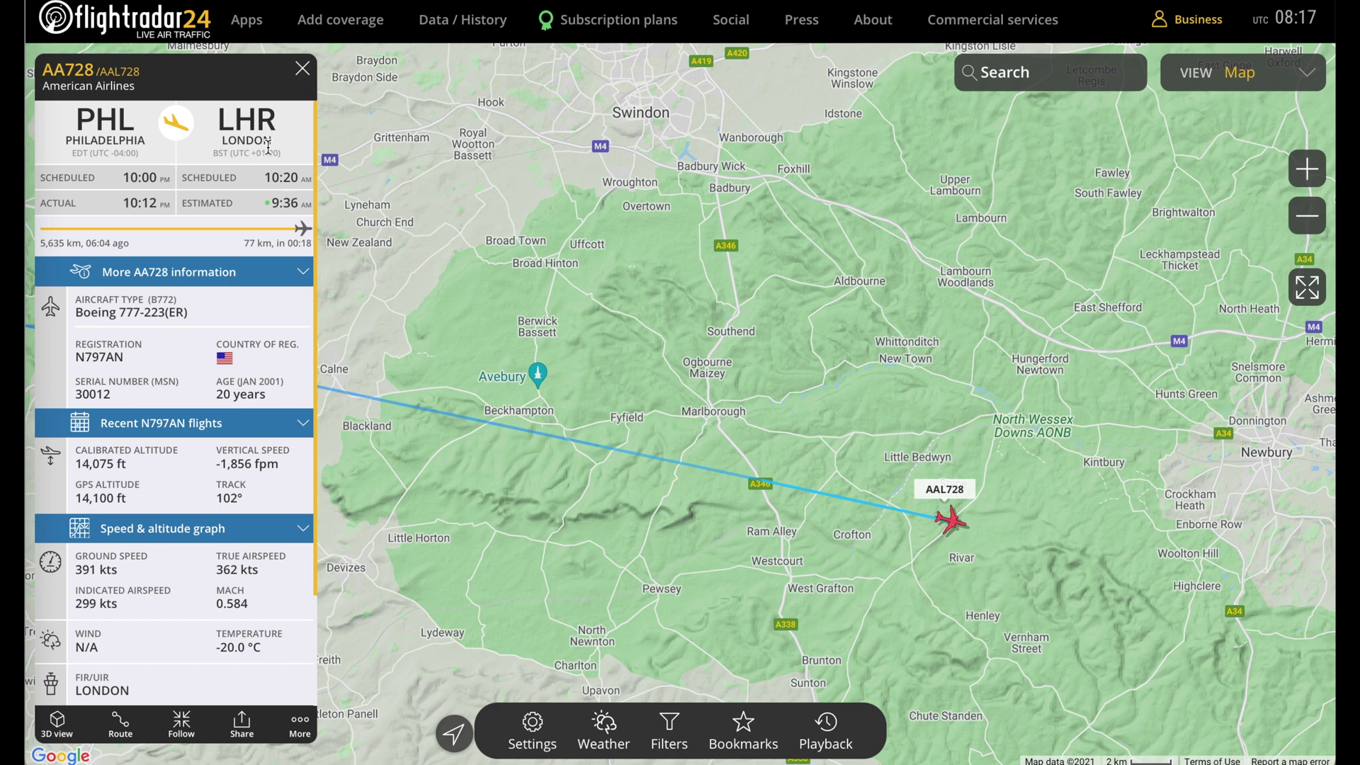
left_click(303, 68)
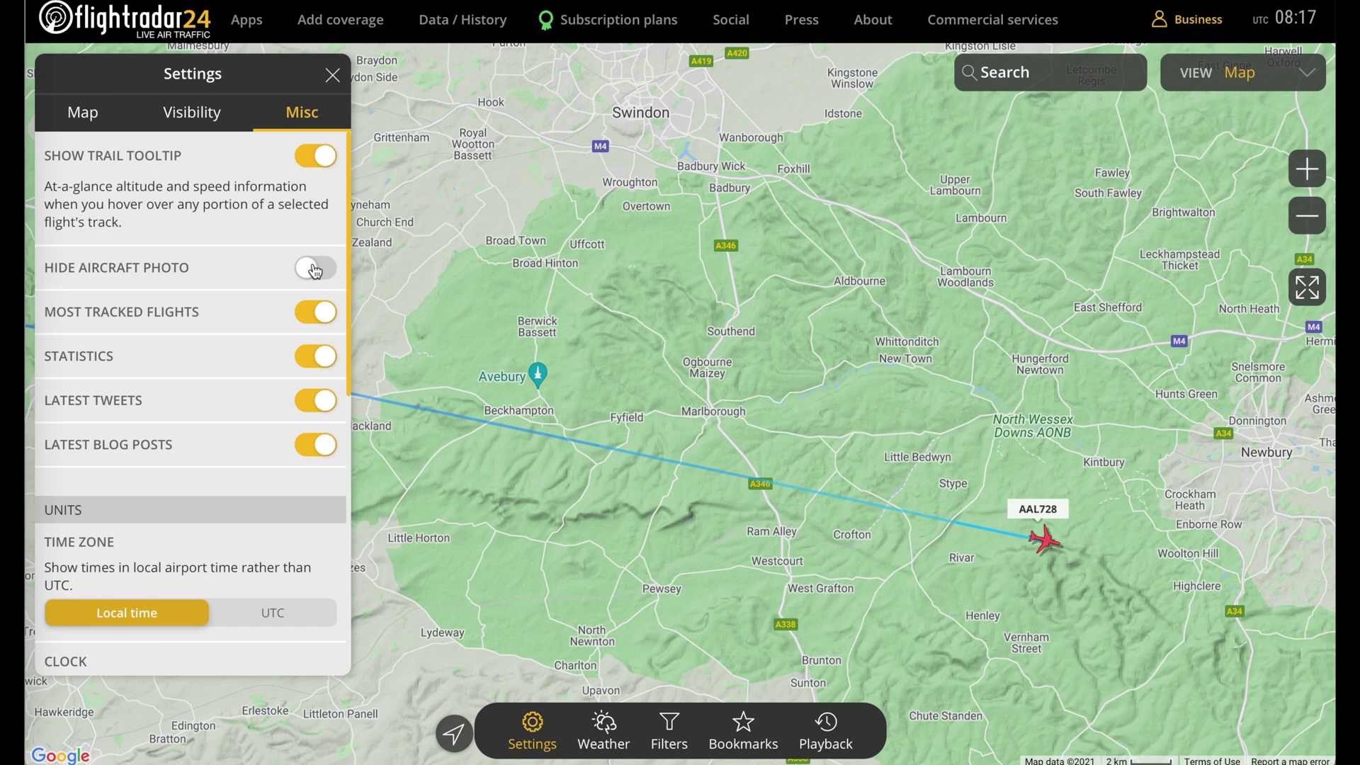
Reopen the AA728 details to see its photo, then close Settings to restore the widgets.
left_click(1064, 542)
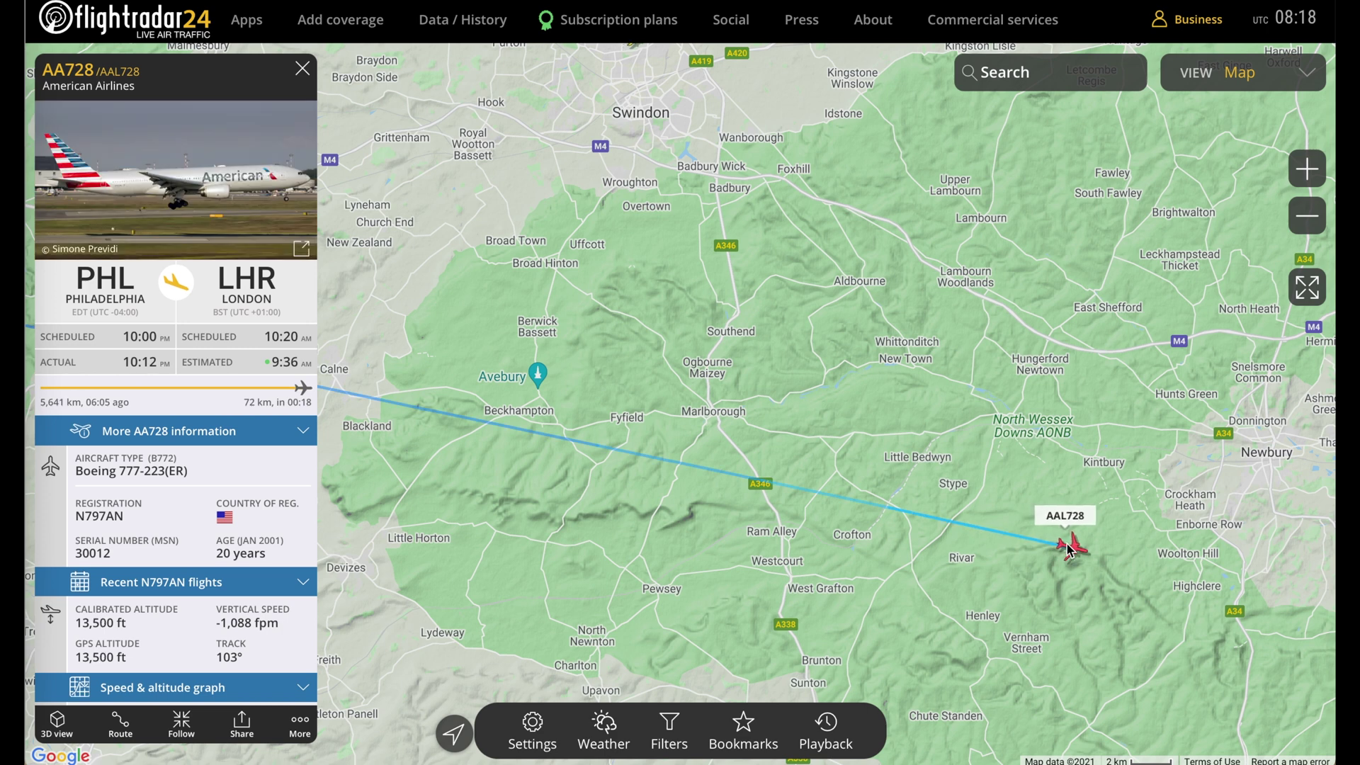
left_click(533, 730)
left_click(300, 114)
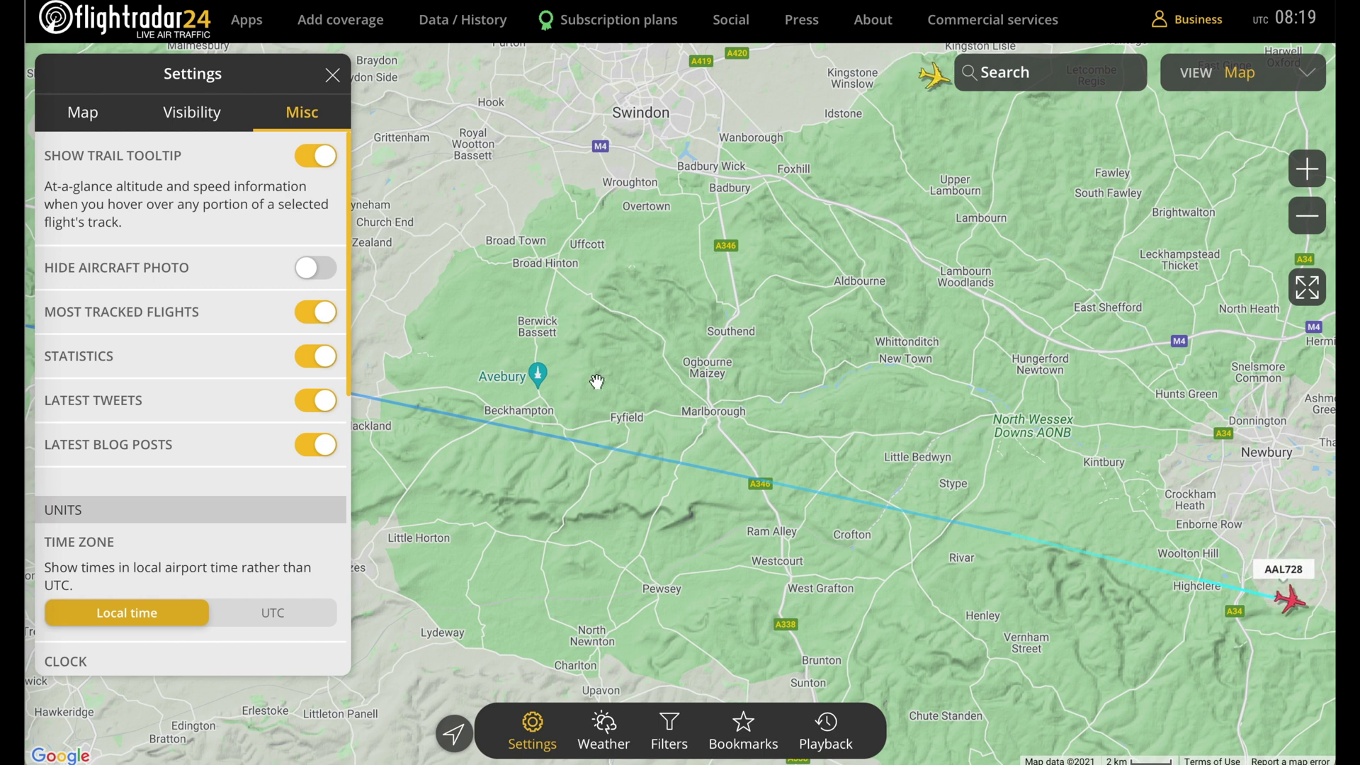
left_click(696, 376)
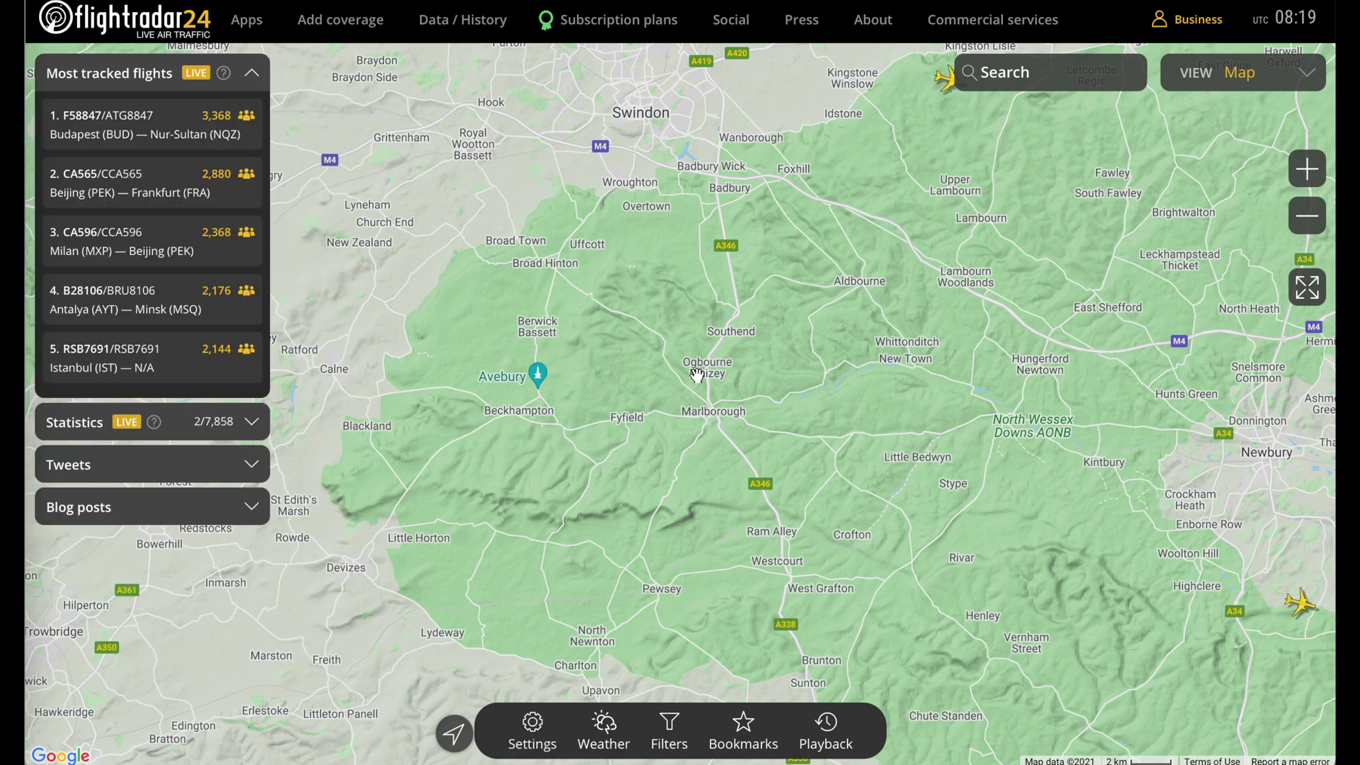
Hide and restore the map controls, then open Settings > Misc and scroll to the Units options.
left_click(639, 394)
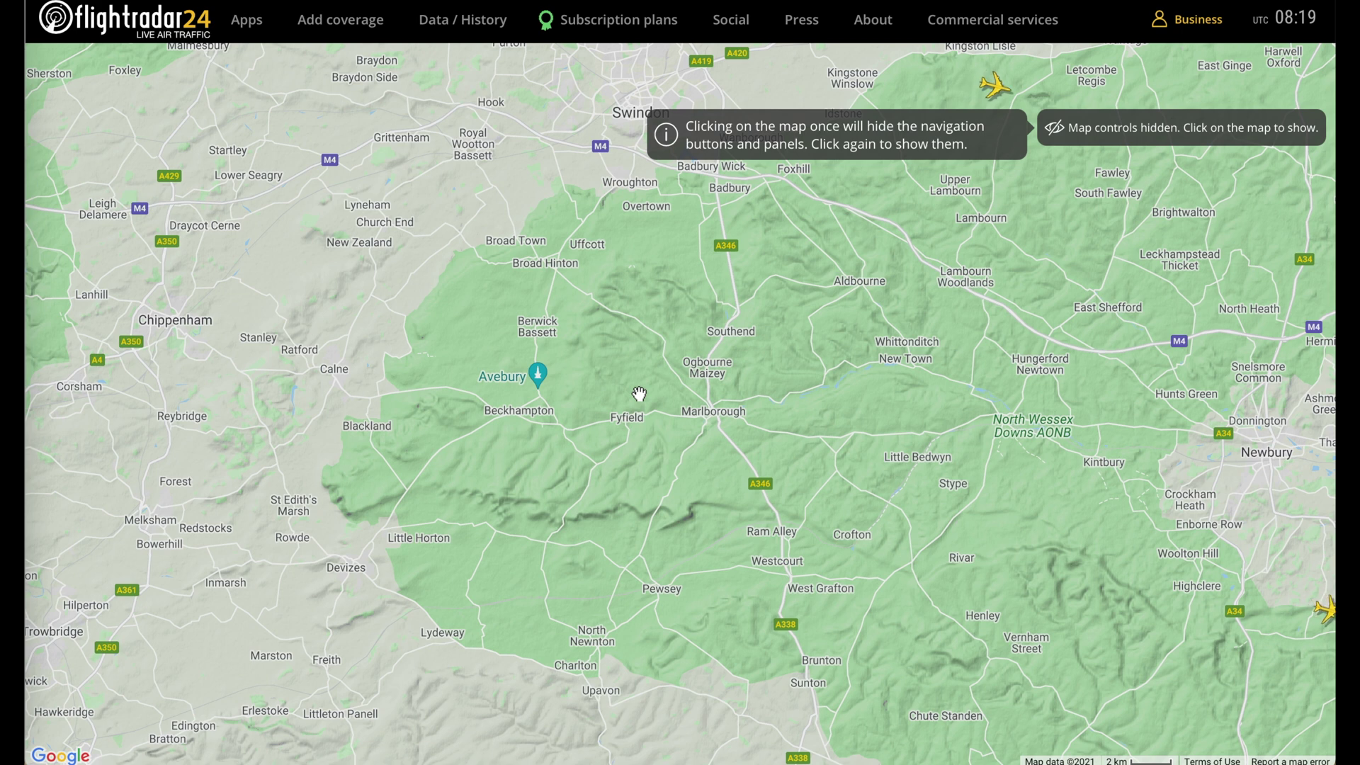
left_click(639, 394)
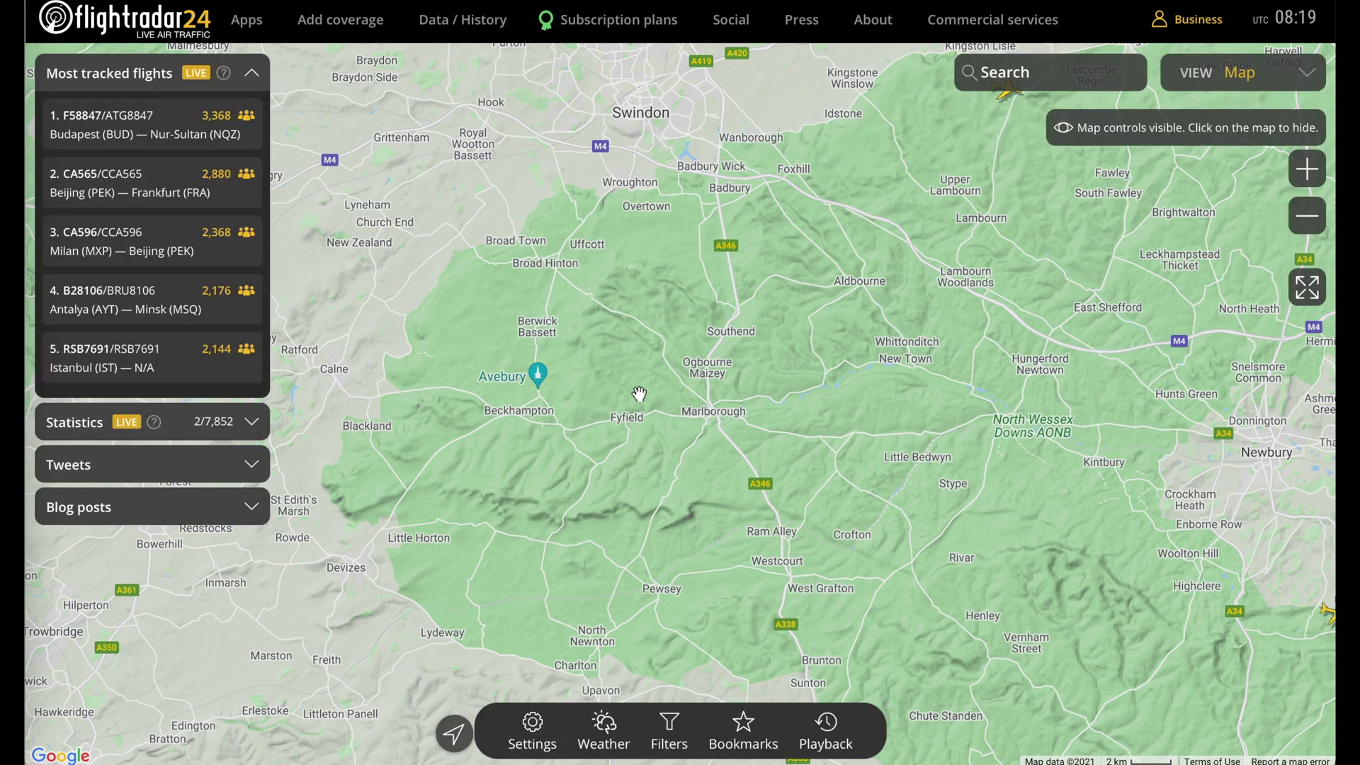
left_click(532, 730)
left_click(302, 112)
scroll(264, 409, "down", 5)
scroll(264, 410, "up", 4)
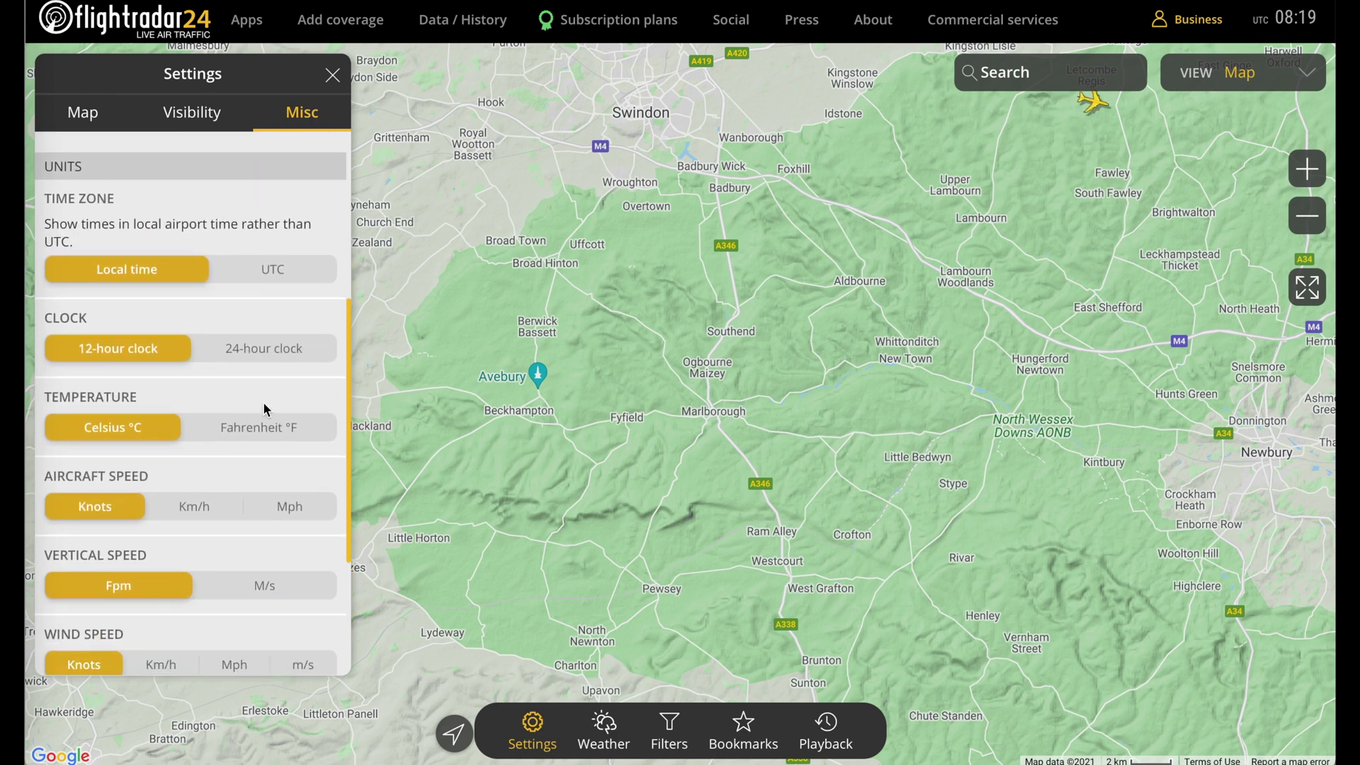
scroll(264, 407, "down", 3)
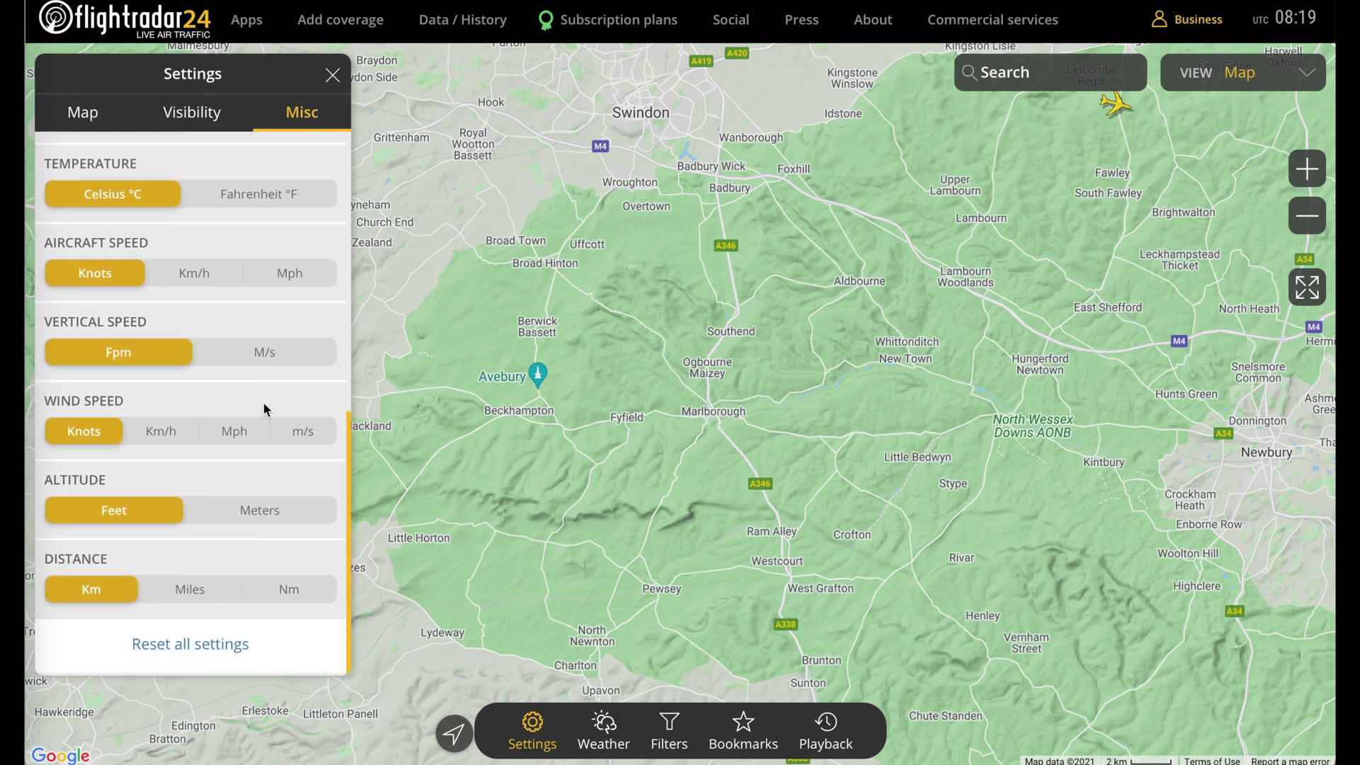